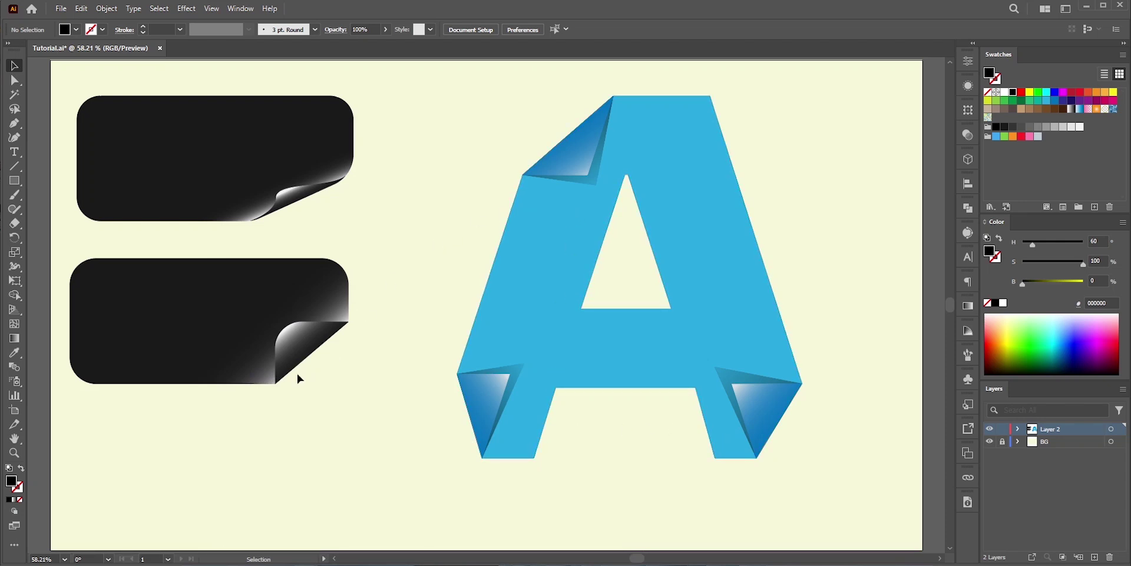
Add a new layer above Layer 2 and move the blue letter A artwork off the artboard
left_click(241, 340)
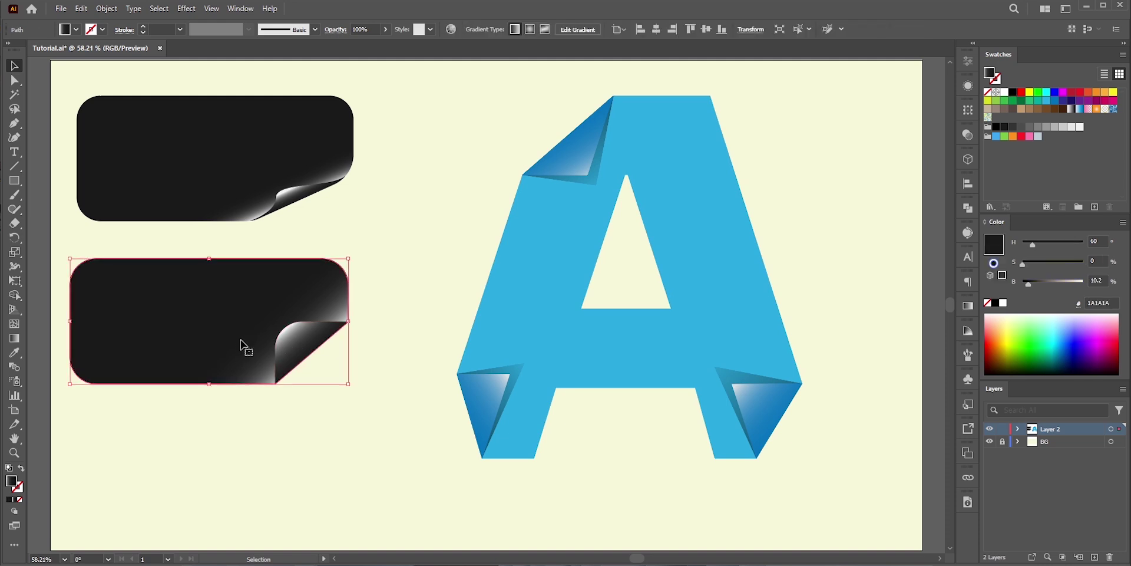
left_click(1095, 556)
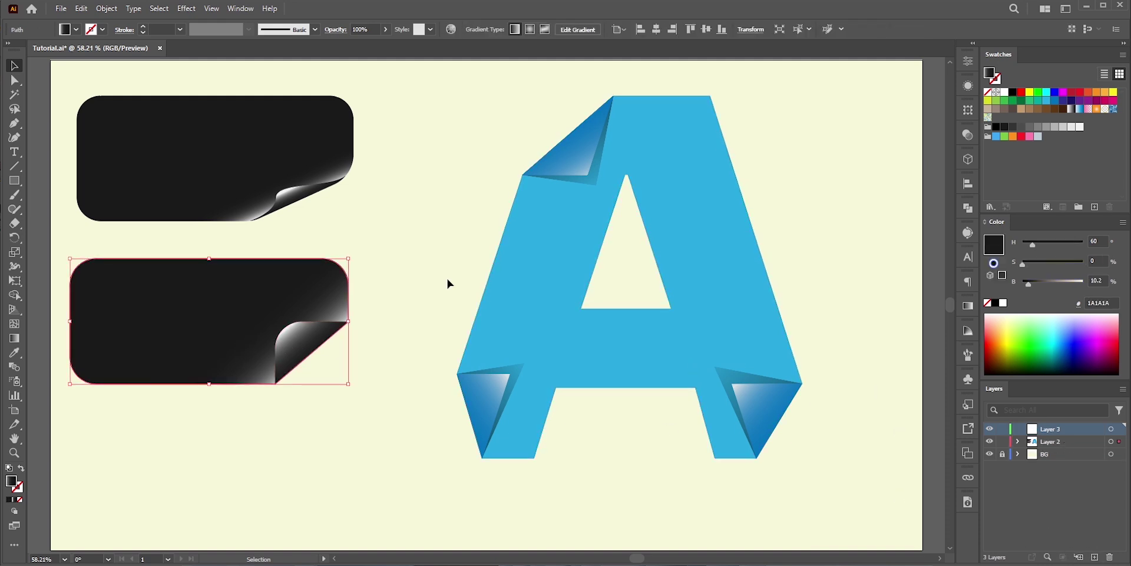
scroll(448, 281, "down", 2)
left_click_drag(453, 260, 449, 292)
left_click_drag(443, 242, 644, 381)
left_click_drag(598, 351, 481, 145)
left_click(538, 397)
key("ctrl+0")
Draw a black rectangle about 632 × 251 px in the empty artboard area and round its corners to about 47 px
left_click(17, 184)
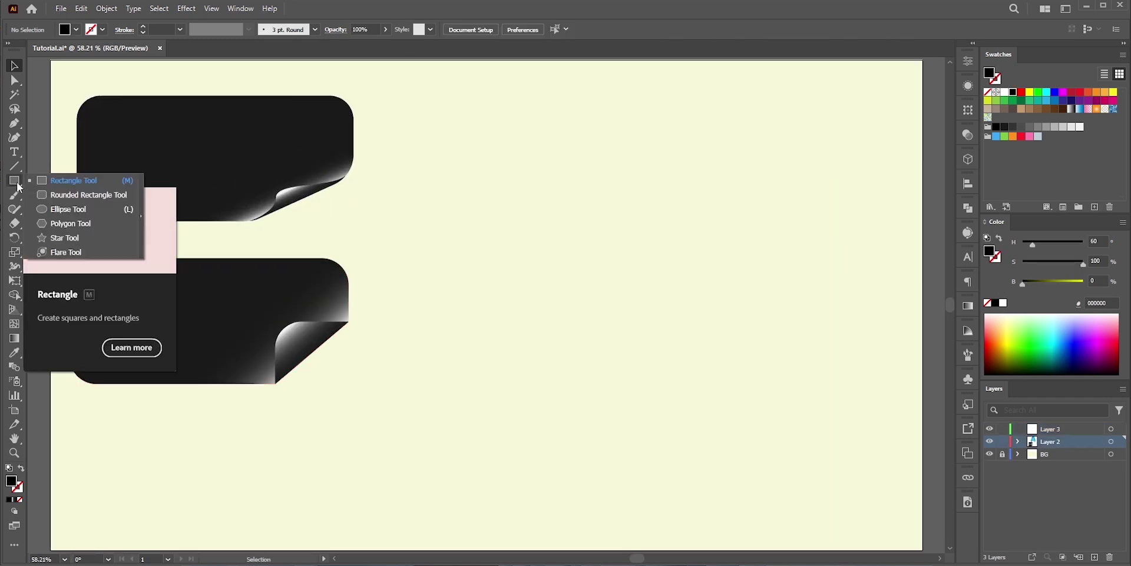
left_click(81, 186)
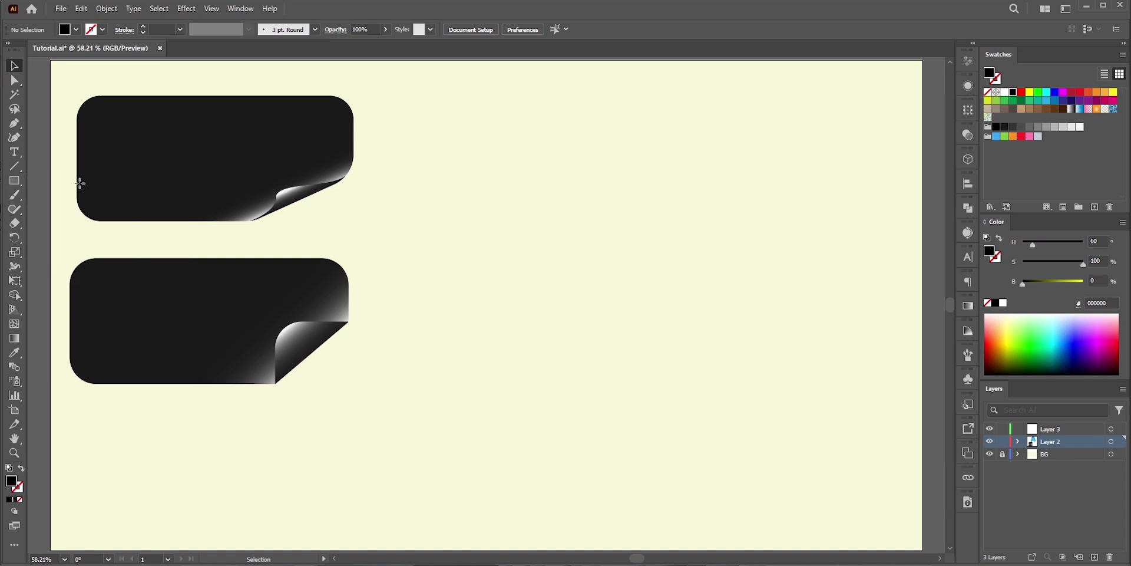
left_click_drag(460, 239, 747, 353)
left_click(14, 70)
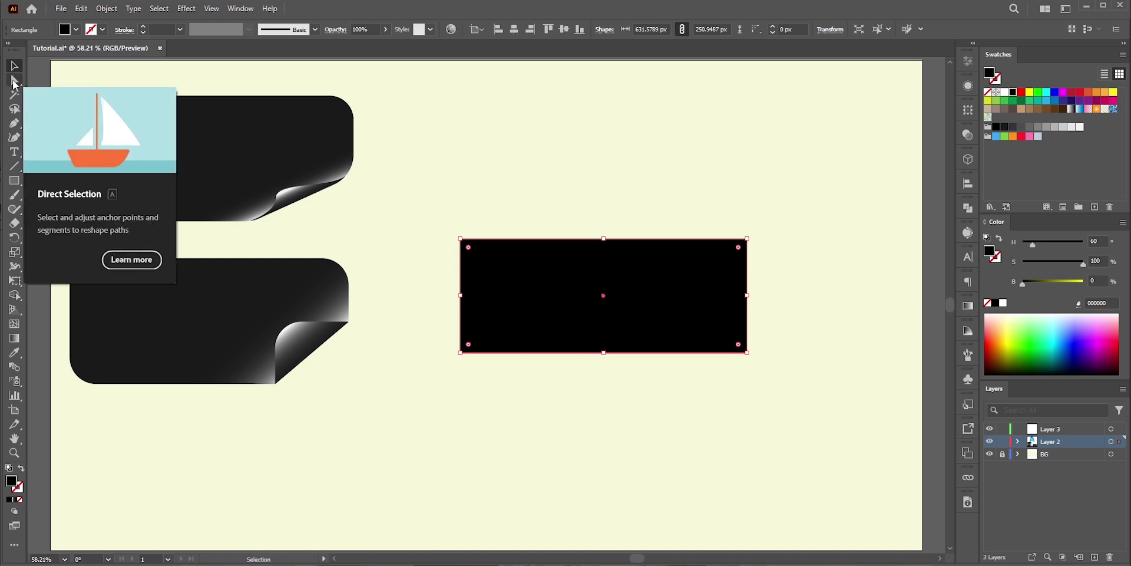
left_click_drag(468, 248, 481, 260)
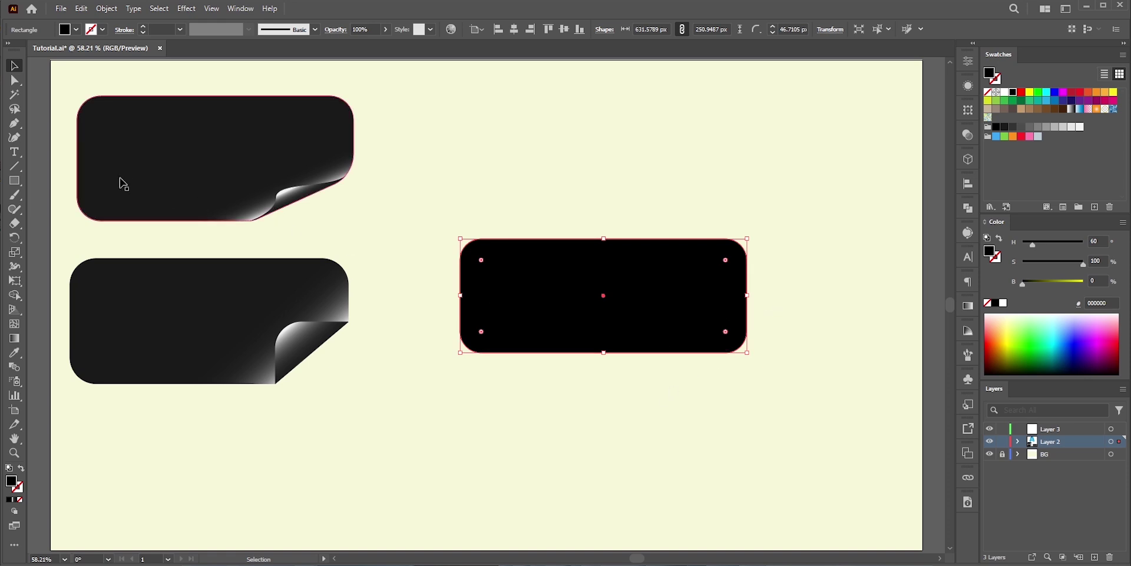
Draw a closed five-point Pen shape cutting diagonally across the rectangle's lower-right corner and fill it with yellow
left_click(14, 123)
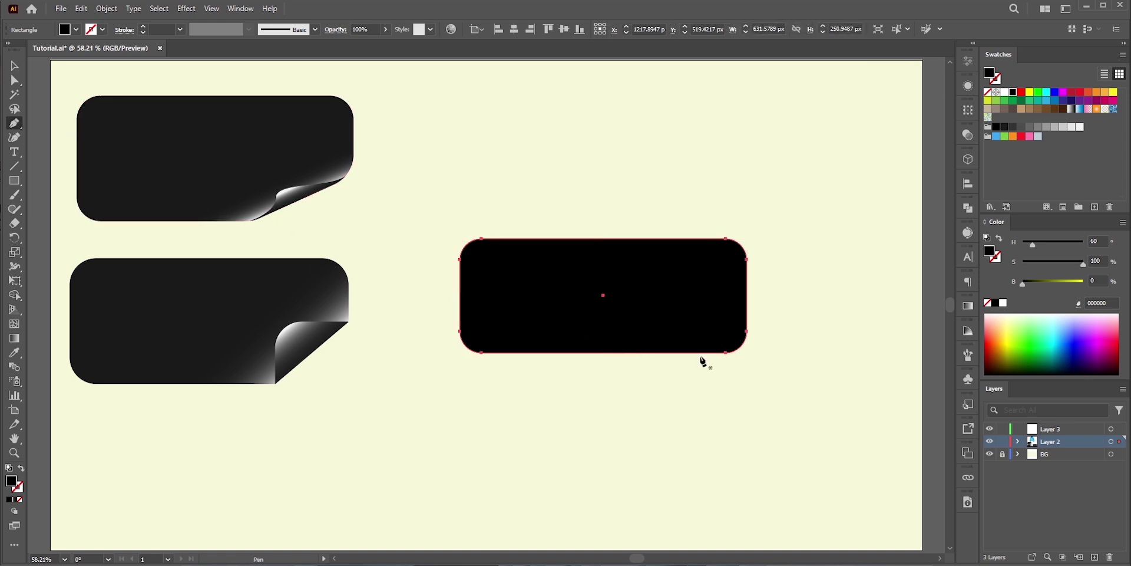
left_click(656, 364)
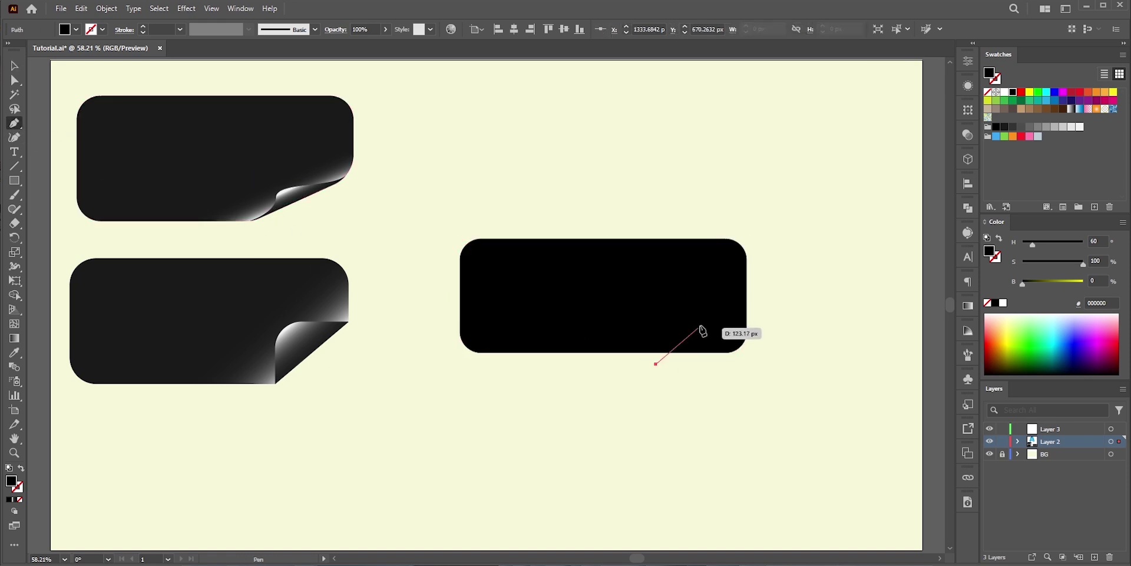
left_click(760, 278)
left_click(780, 359)
left_click(733, 384)
left_click(704, 389)
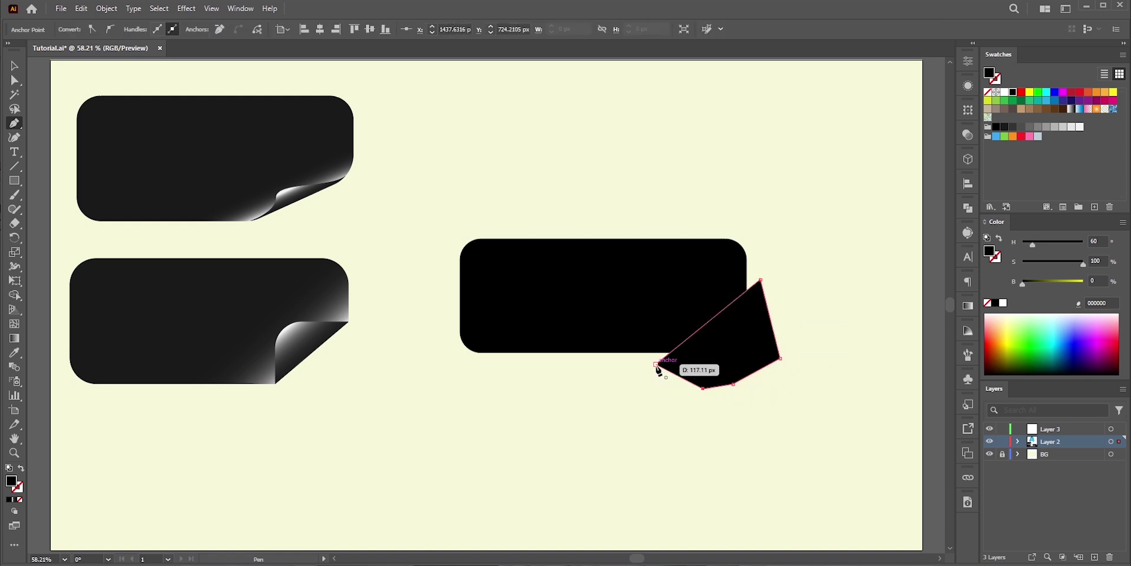
left_click(656, 364)
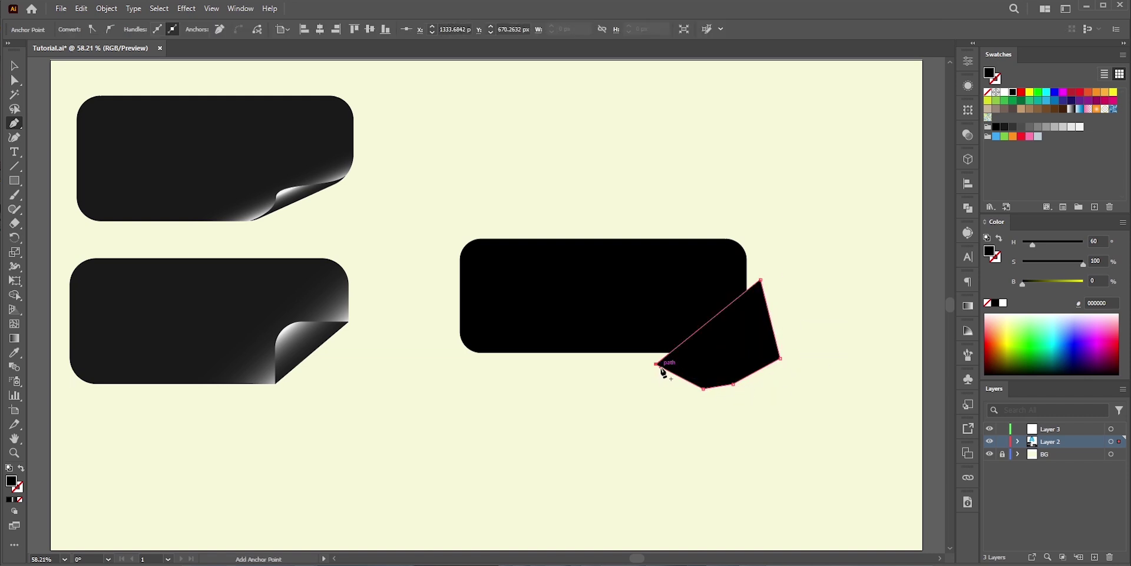
left_click(1029, 92)
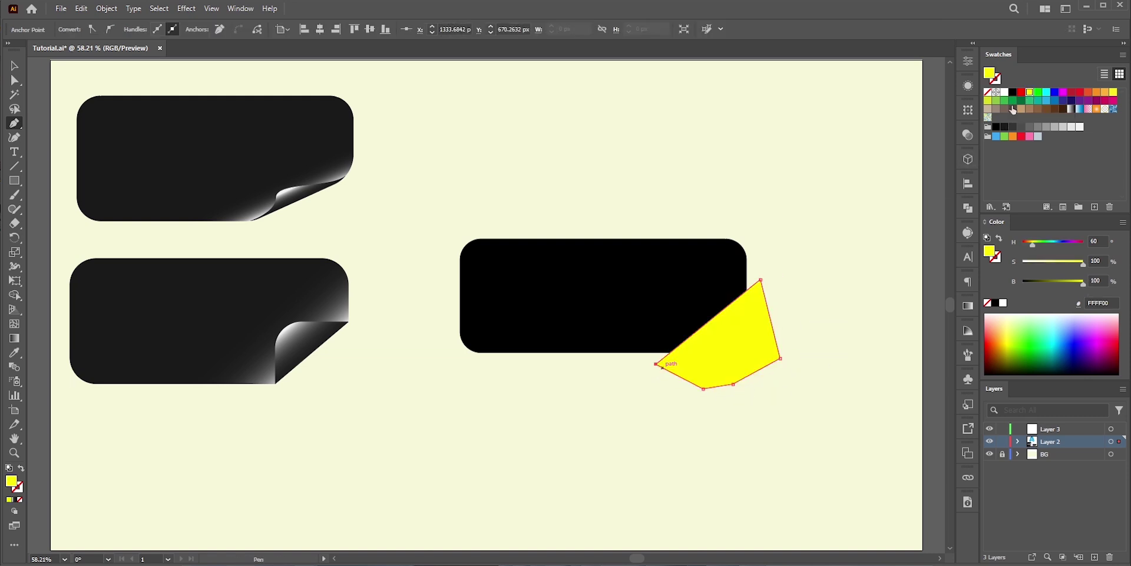
Use Shape Builder on both shapes to remove the yellow area outside the rectangle and separate the overlapping corner piece
left_click(15, 65)
left_click_drag(494, 203, 793, 426)
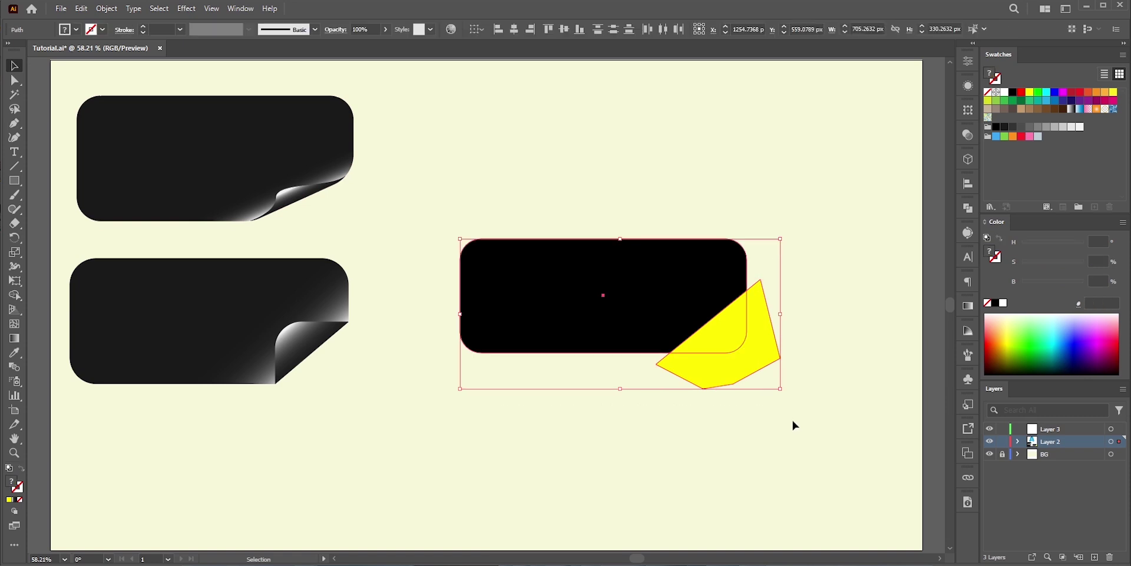
left_click(19, 298)
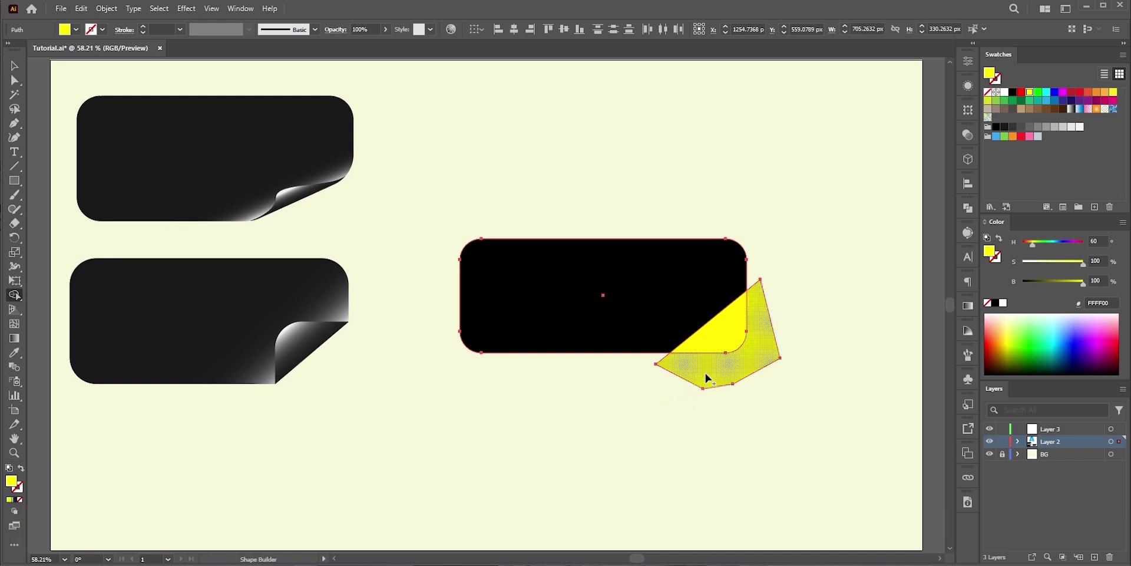
left_click(761, 354, "alt")
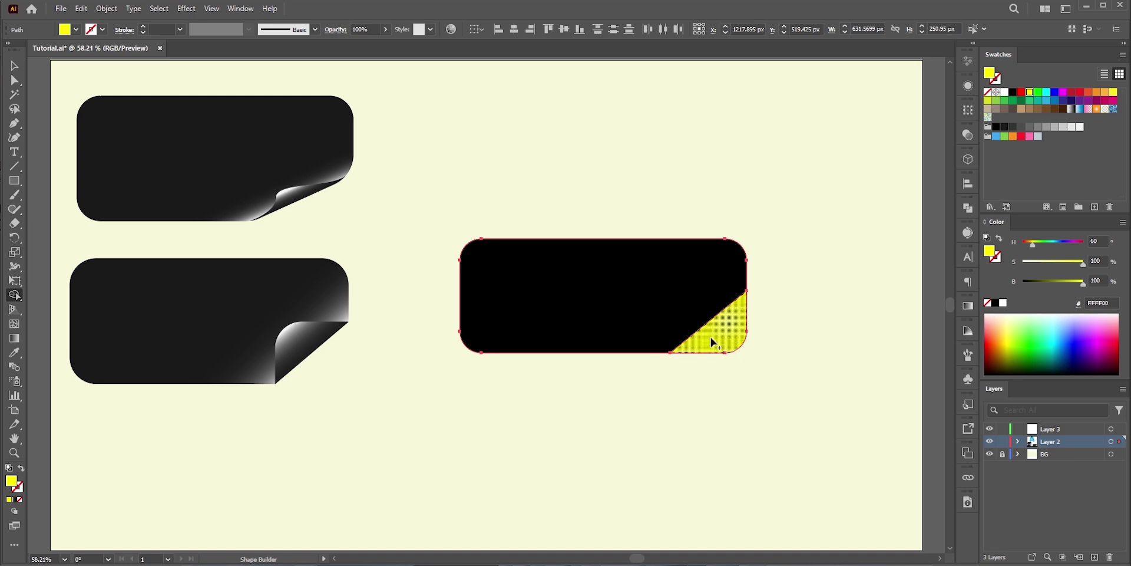
left_click(727, 334)
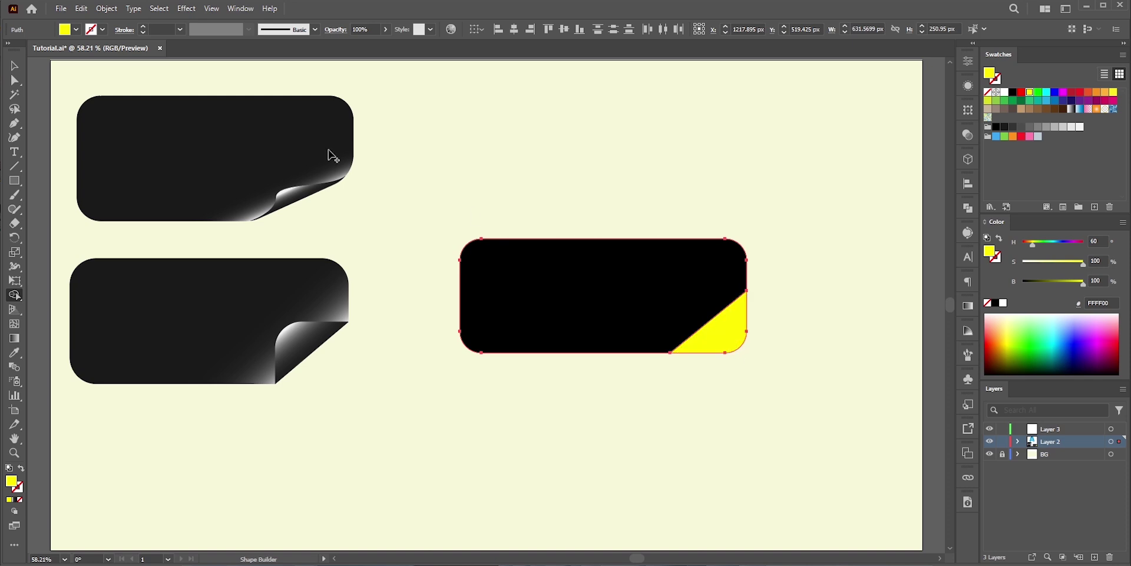
Try moving the yellow corner piece away from the black shape and undo the move
left_click(14, 65)
left_click(736, 353)
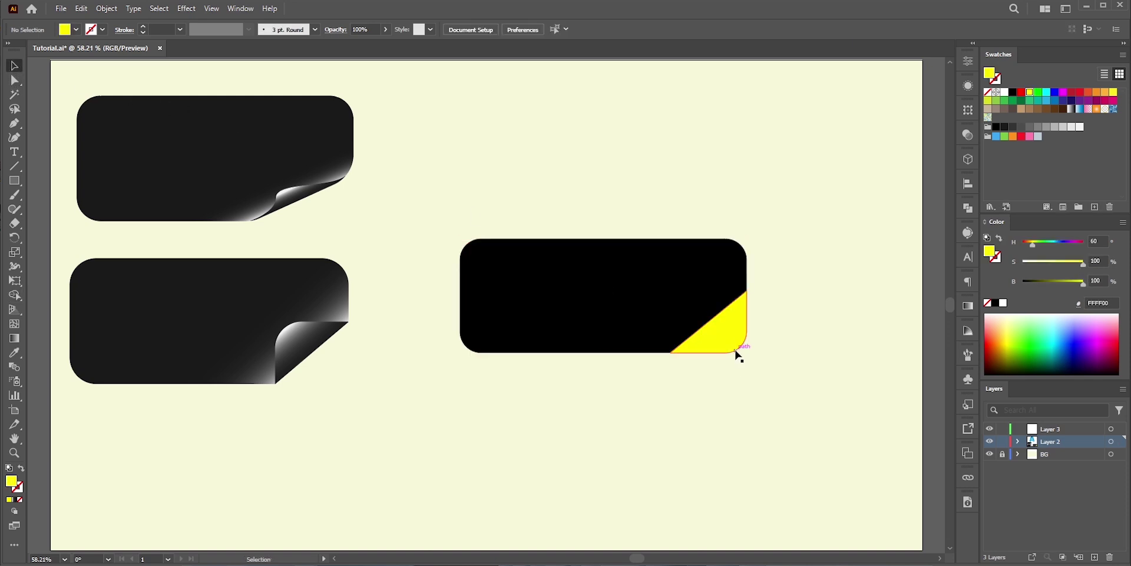
left_click_drag(737, 353, 771, 348)
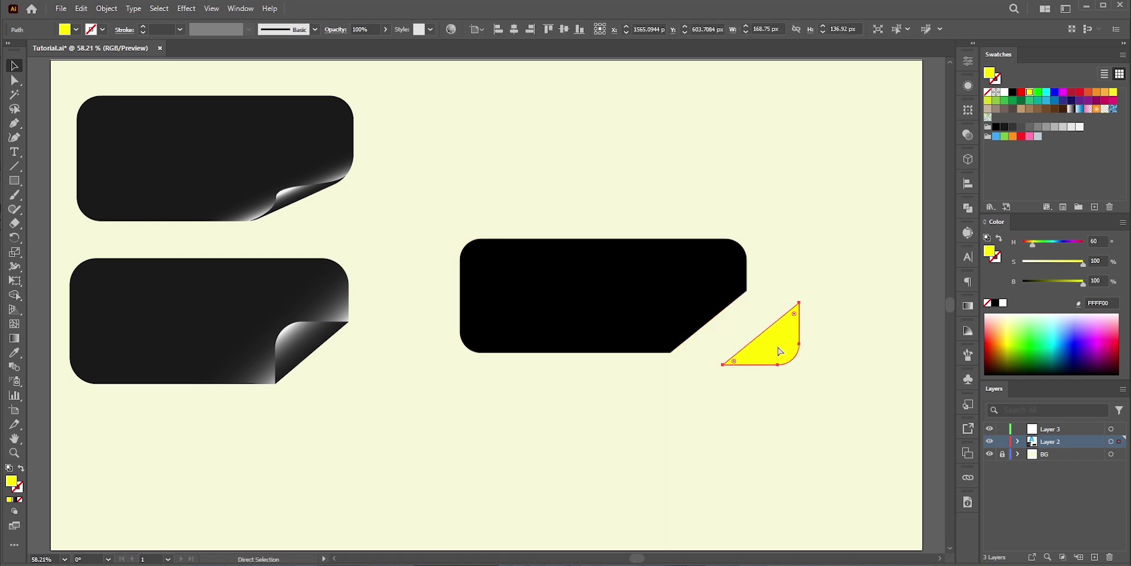
key("ctrl+z")
key("ctrl+z")
key("ctrl+z")
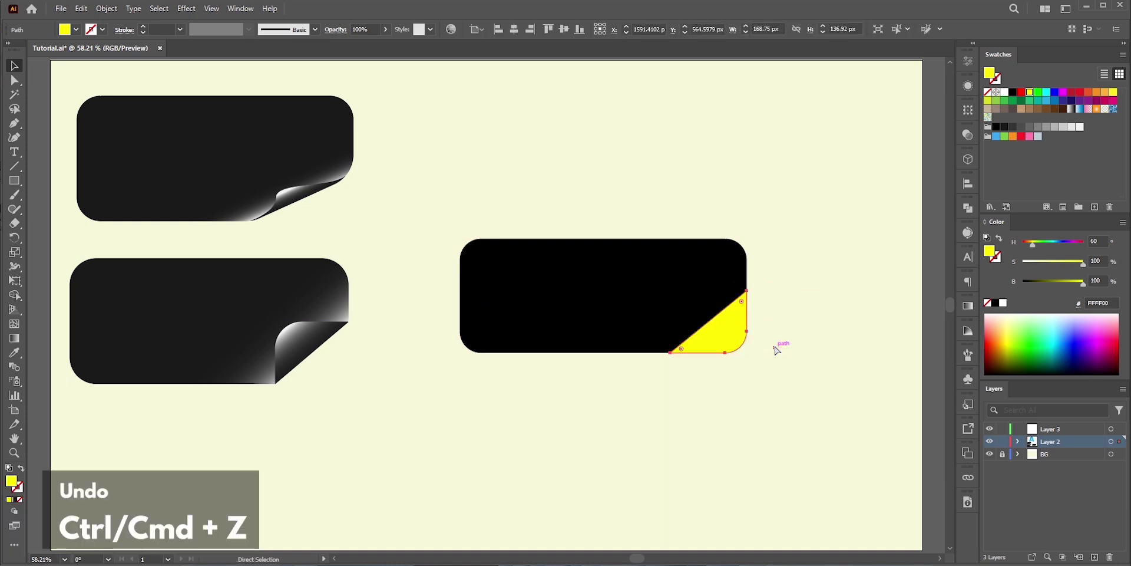
key("ctrl+z")
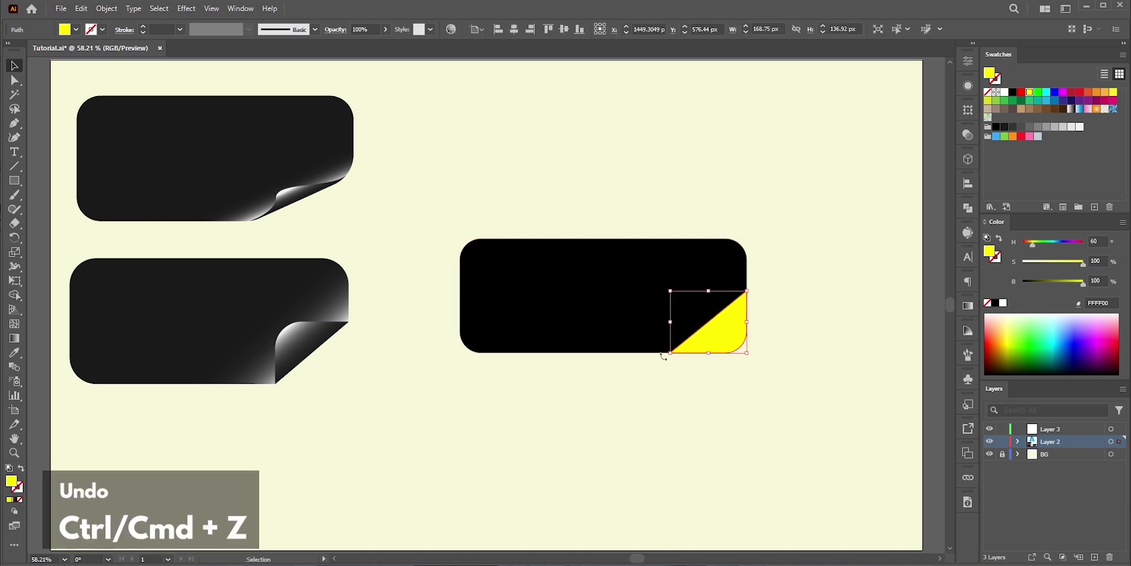
Rotate the yellow corner piece 180° so it folds over the black shape, and fill it with black
left_click_drag(663, 352, 747, 287)
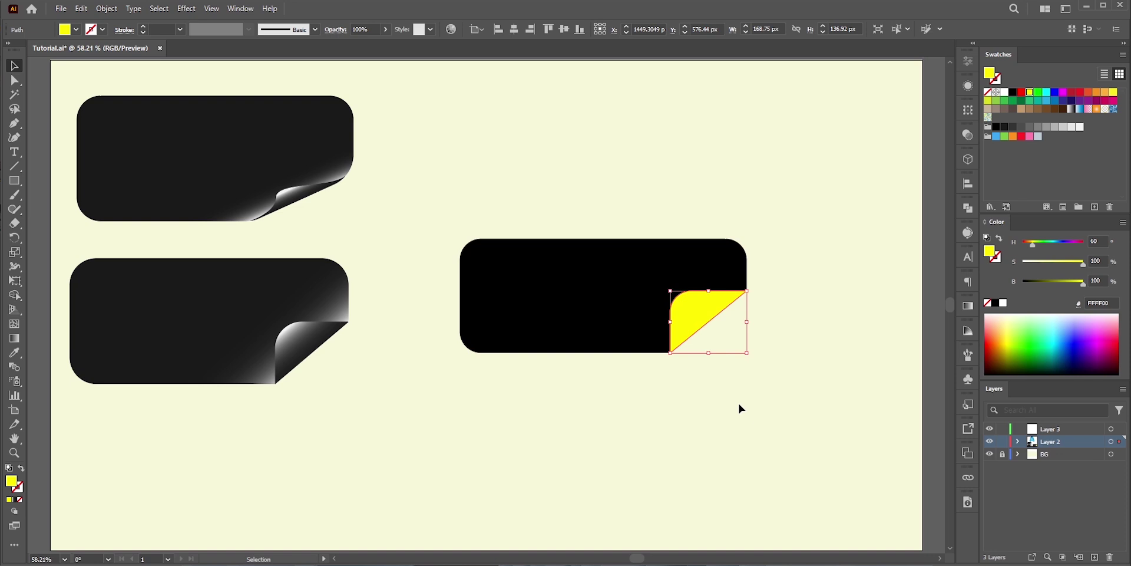
left_click(1011, 93)
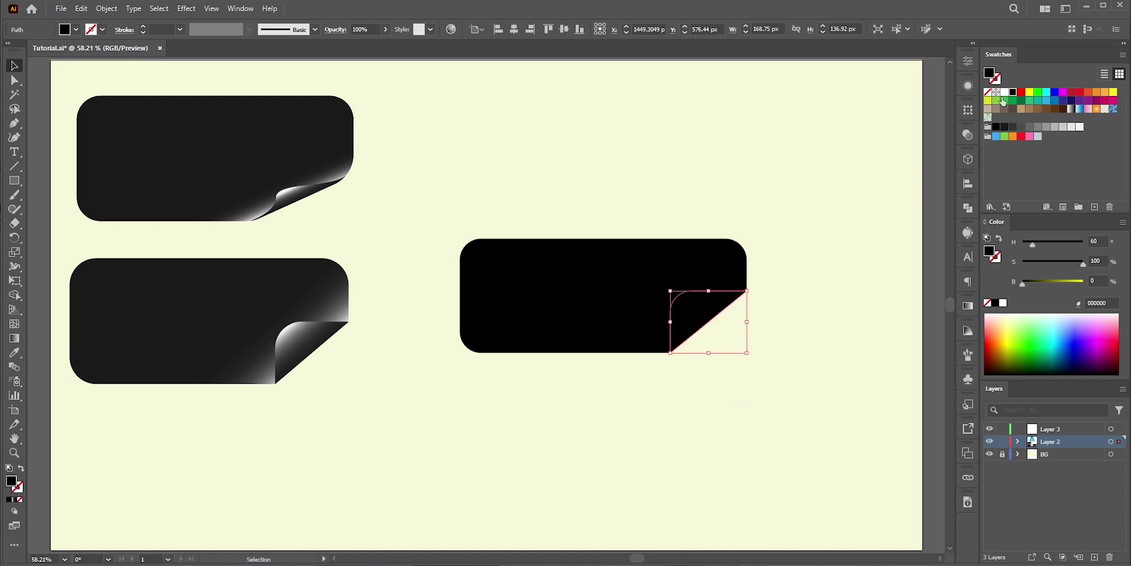
left_click(771, 240)
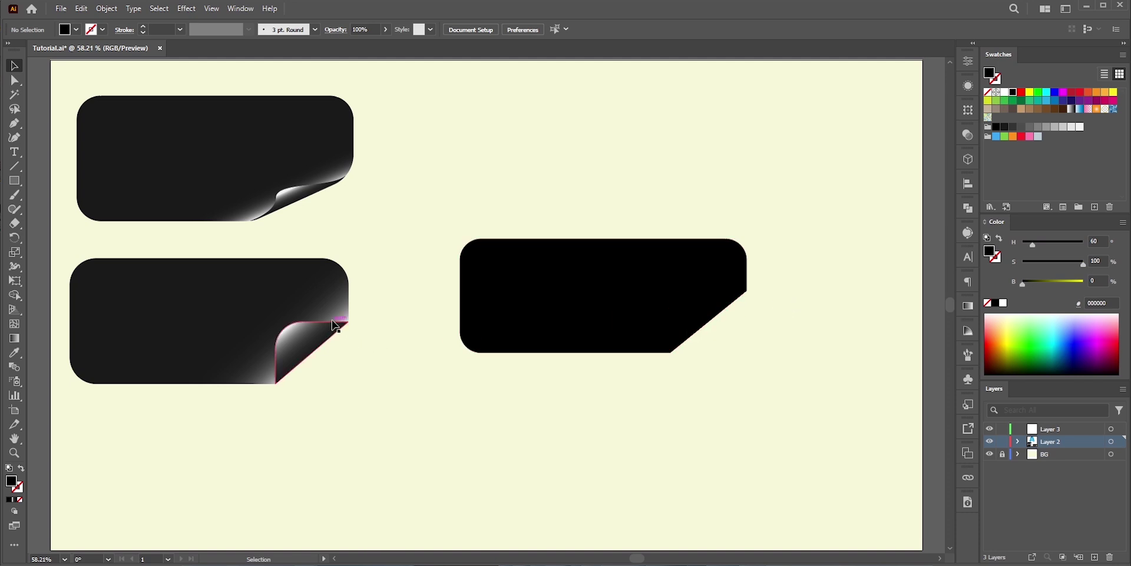
Apply a linear gradient to the main black shape
left_click(501, 297)
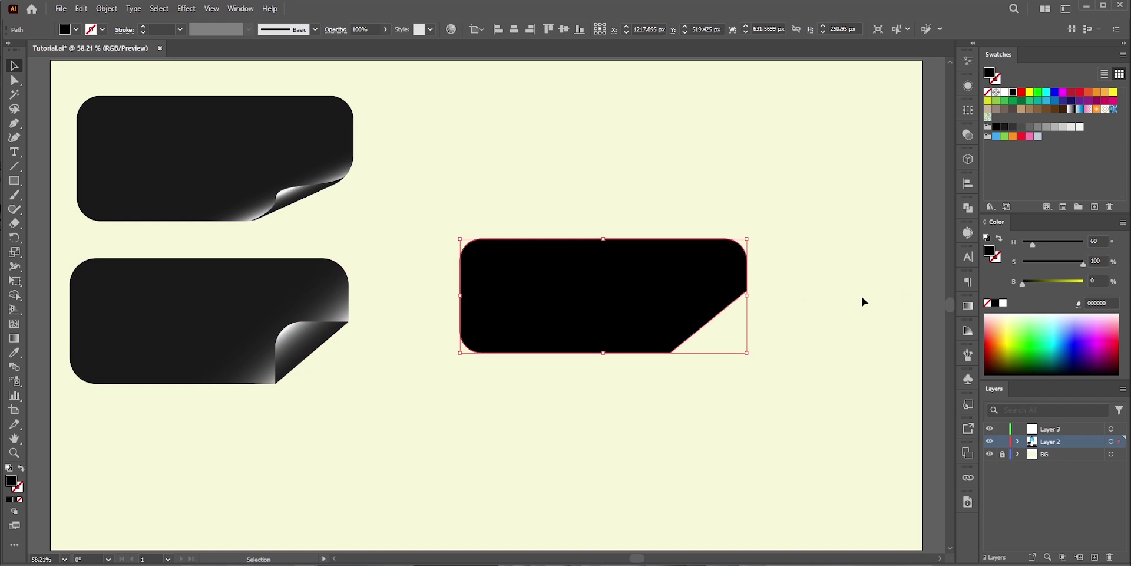
left_click(972, 310)
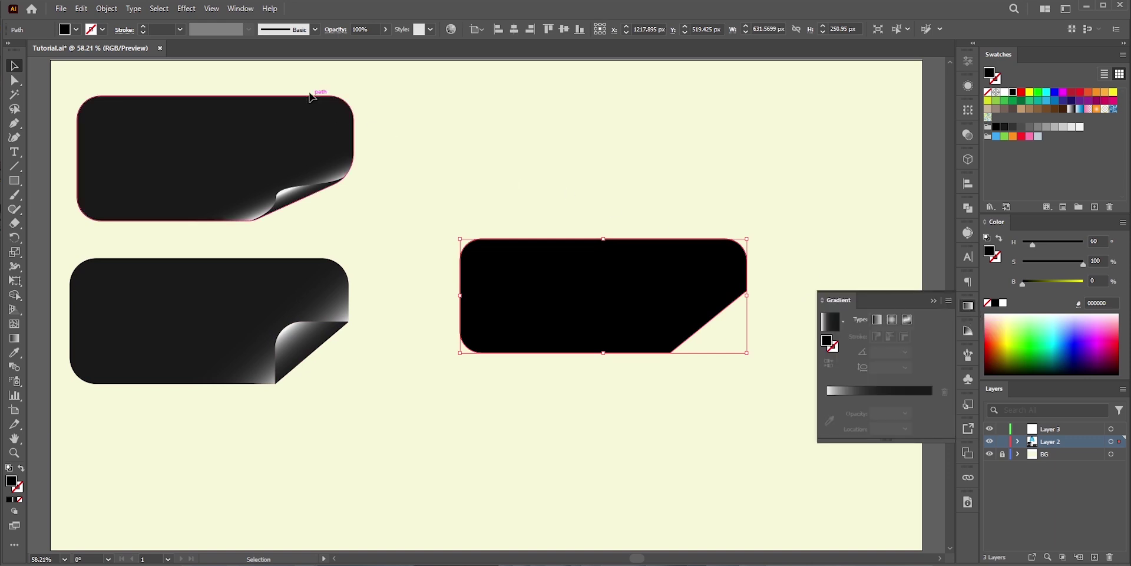
left_click(241, 9)
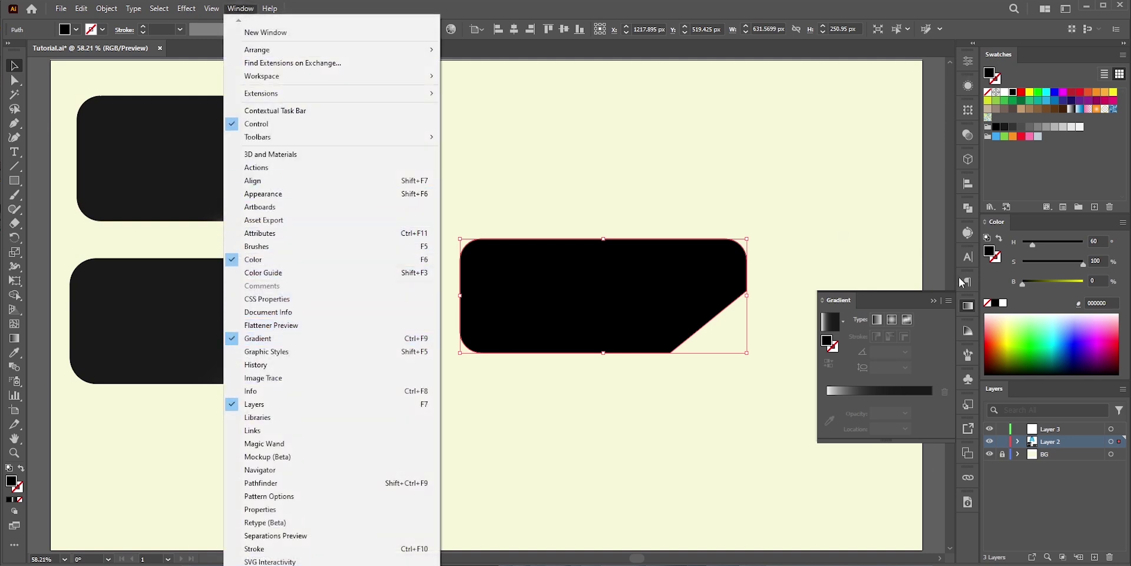
left_click(569, 283)
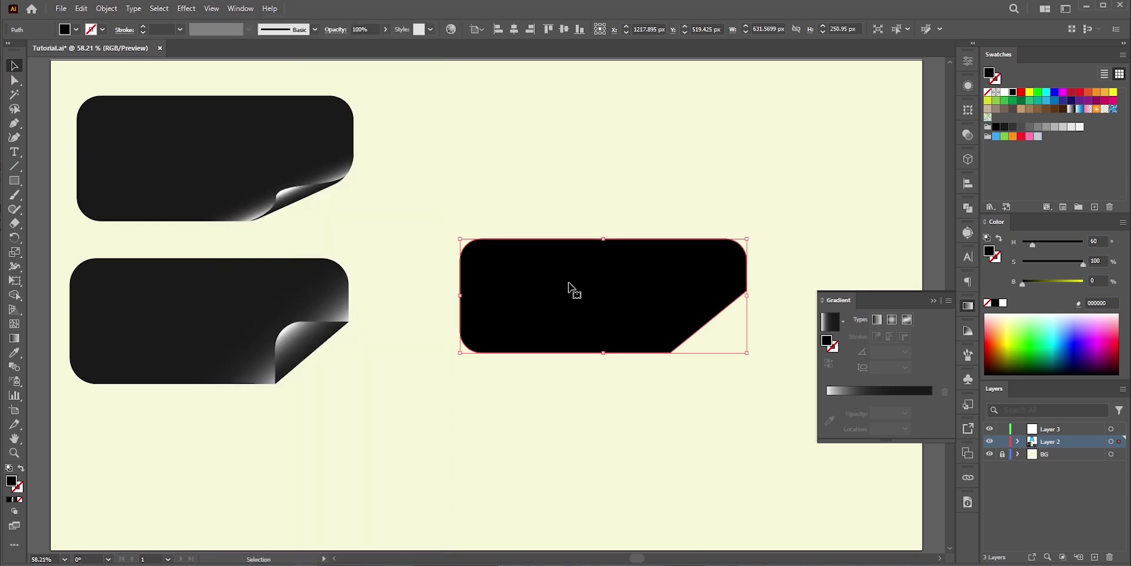
left_click(878, 321)
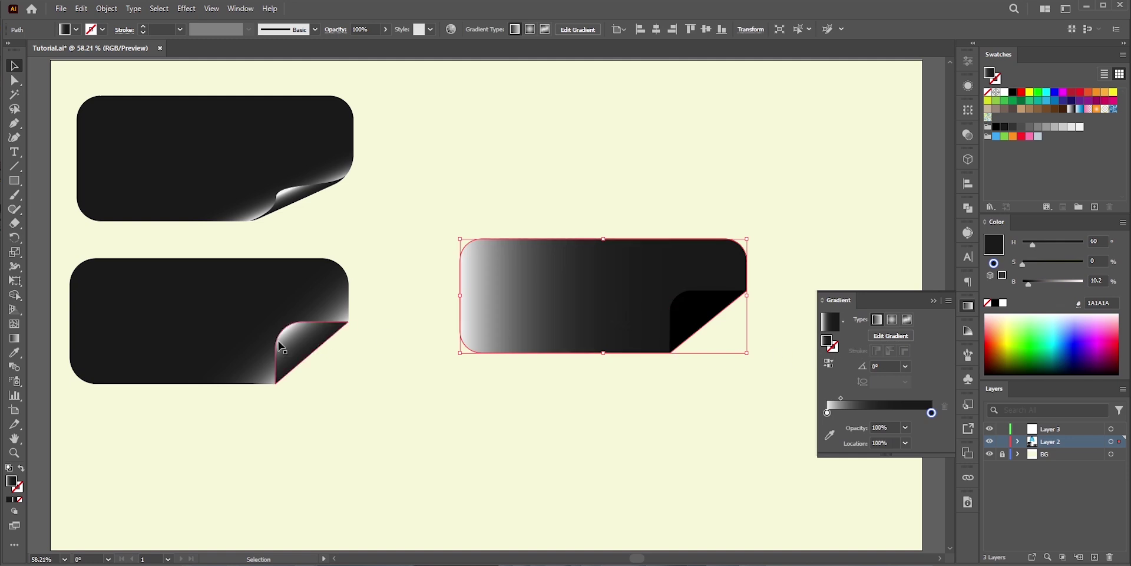
Redirect the main shape's gradient to about 130.3° with its midpoint at about 44.3%, placing a light highlight beside the fold
left_click(14, 338)
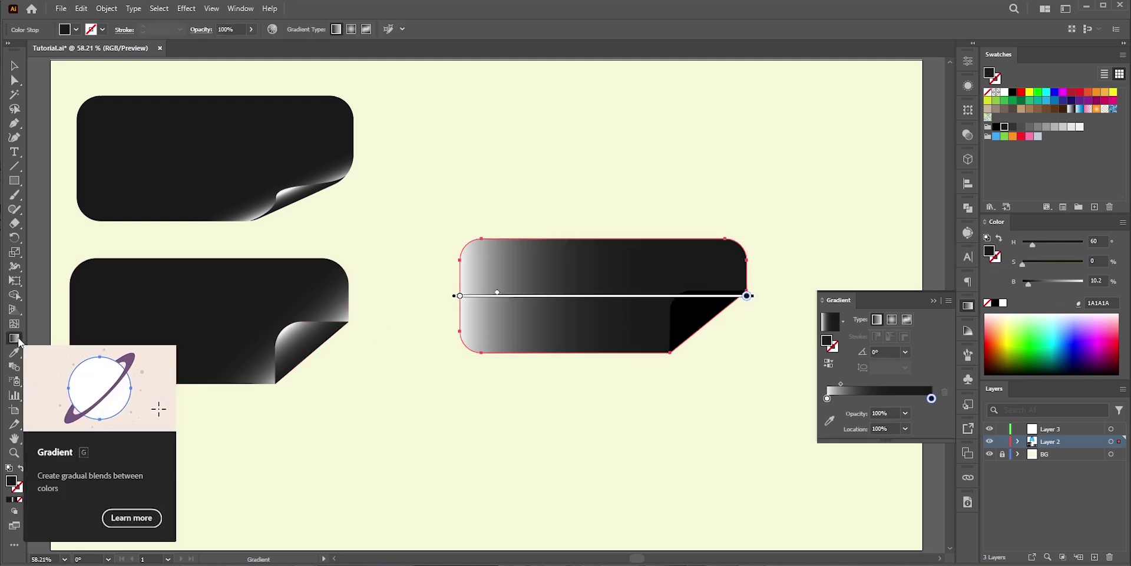
left_click_drag(701, 404, 558, 245)
left_click_drag(710, 338, 644, 255)
left_click_drag(667, 377, 580, 265)
left_click_drag(932, 399, 947, 382)
left_click_drag(840, 383, 873, 384)
left_click_drag(705, 348, 673, 306)
left_click_drag(636, 334, 676, 382)
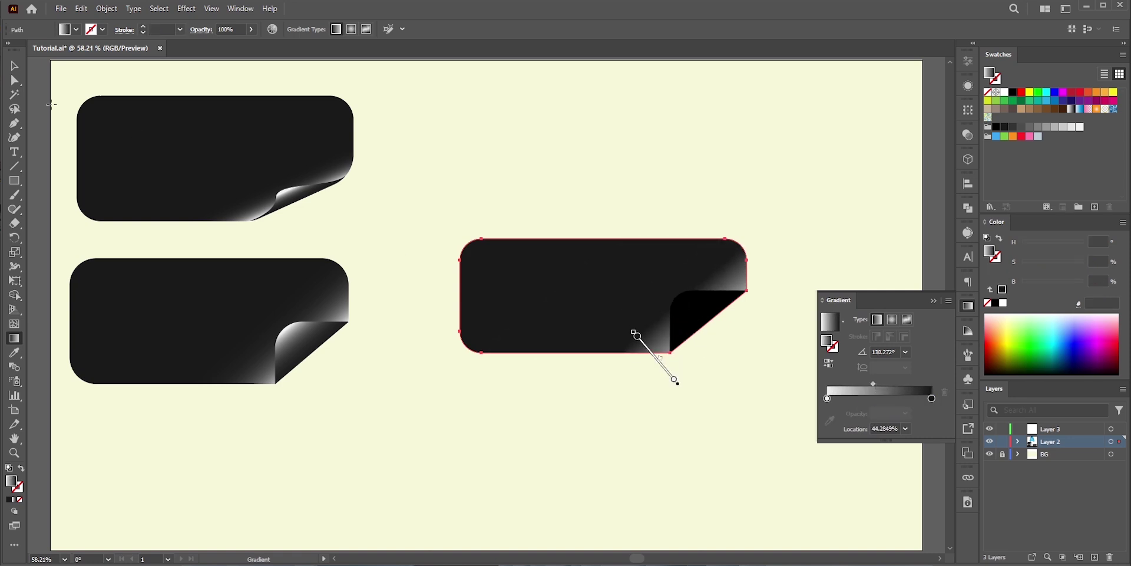
Copy the main shape's gradient onto the folded corner piece with the Eyedropper
left_click(14, 65)
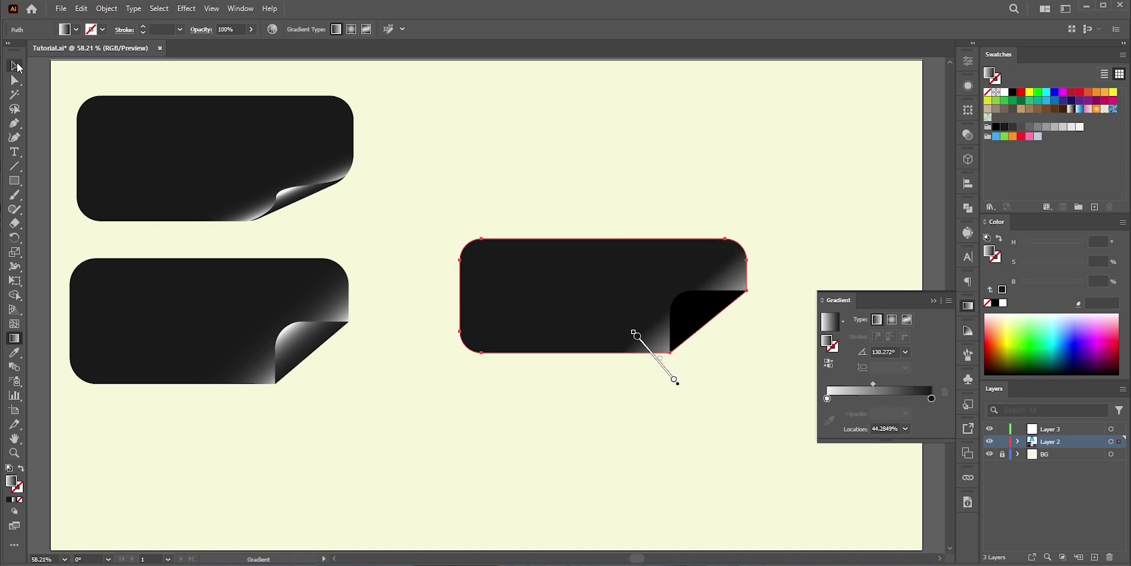
left_click(702, 323)
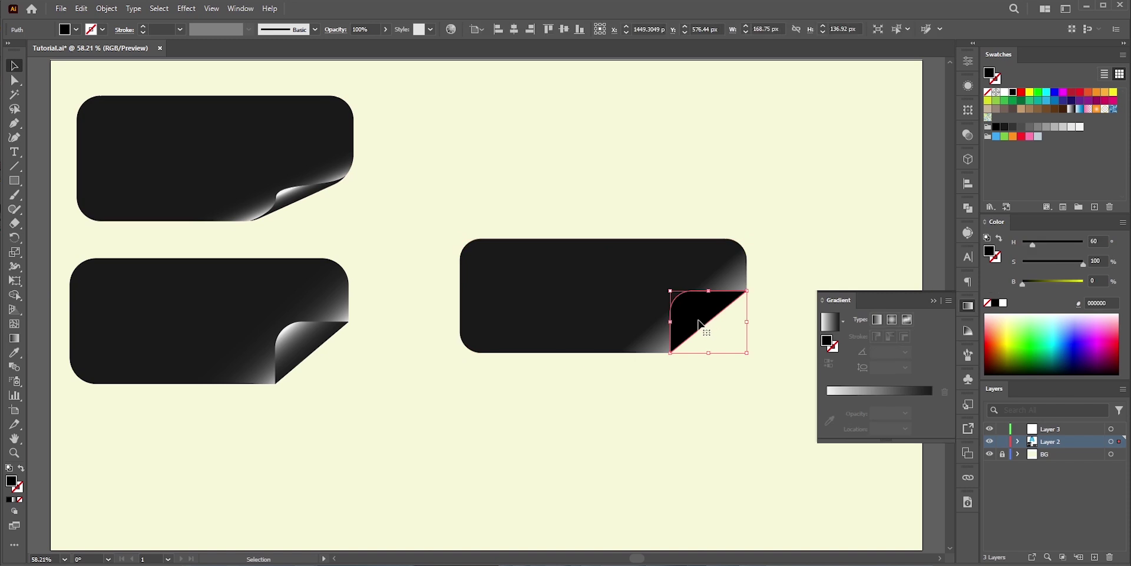
left_click(15, 354)
left_click(613, 308)
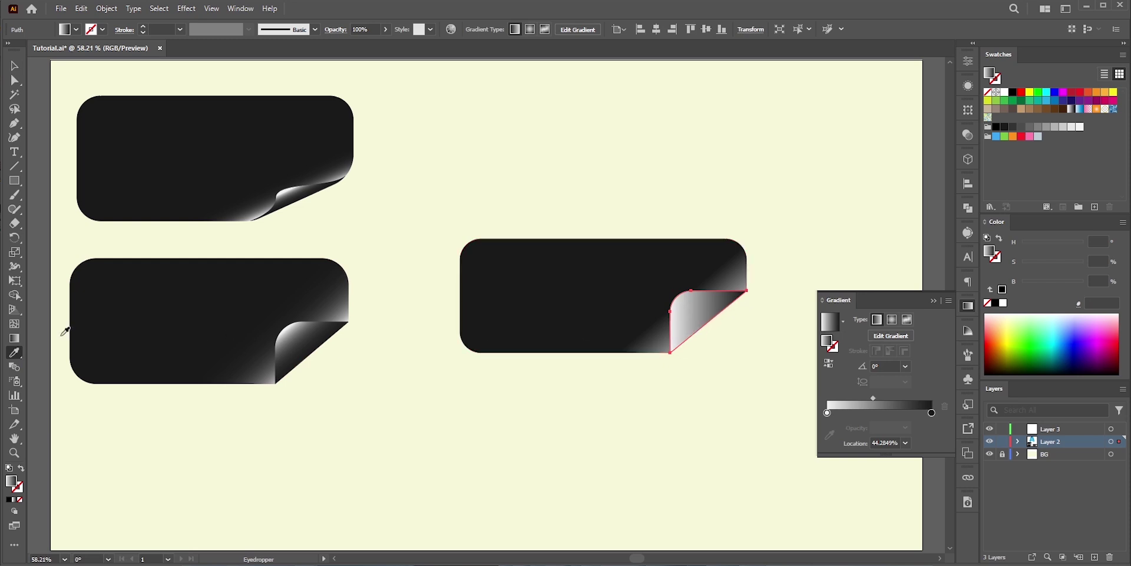
Angle the folded corner's gradient to about -54.2°, running from light at its rounded tip to dark at the fold line
left_click(17, 340)
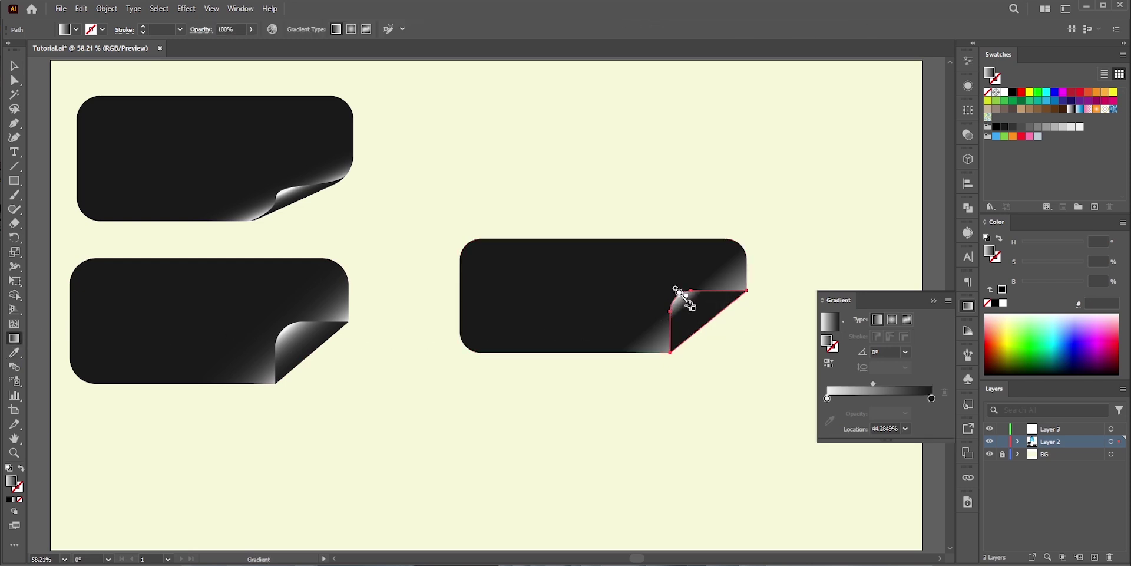
mouse_move(662, 263)
left_mouse_down()
mouse_move(700, 331)
mouse_move(711, 325)
left_mouse_up()
left_click_drag(669, 295, 694, 330)
left_click(14, 66)
left_click(544, 137)
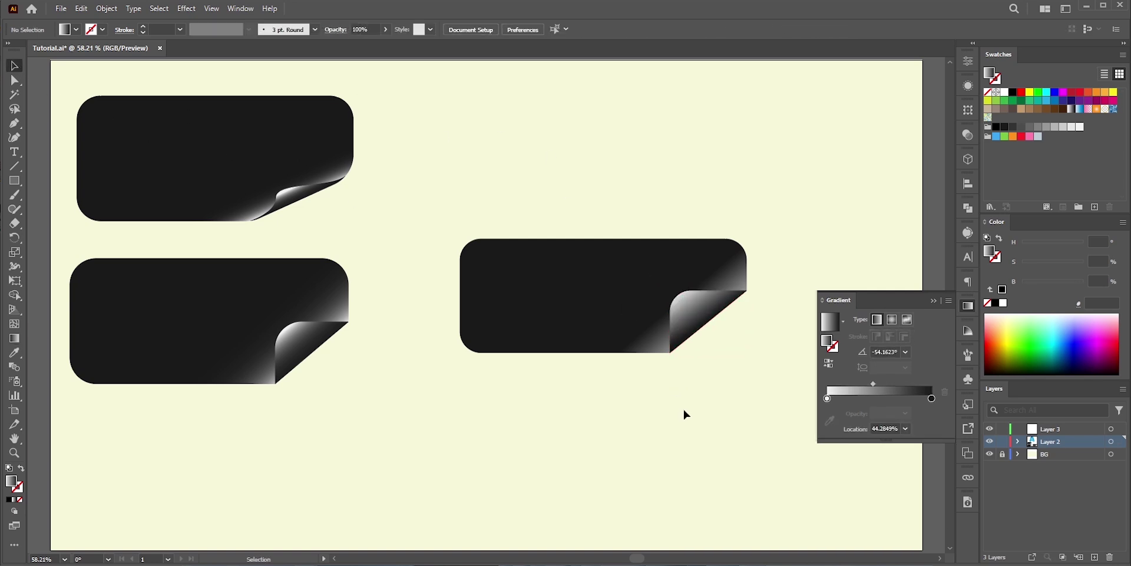
left_click(932, 301)
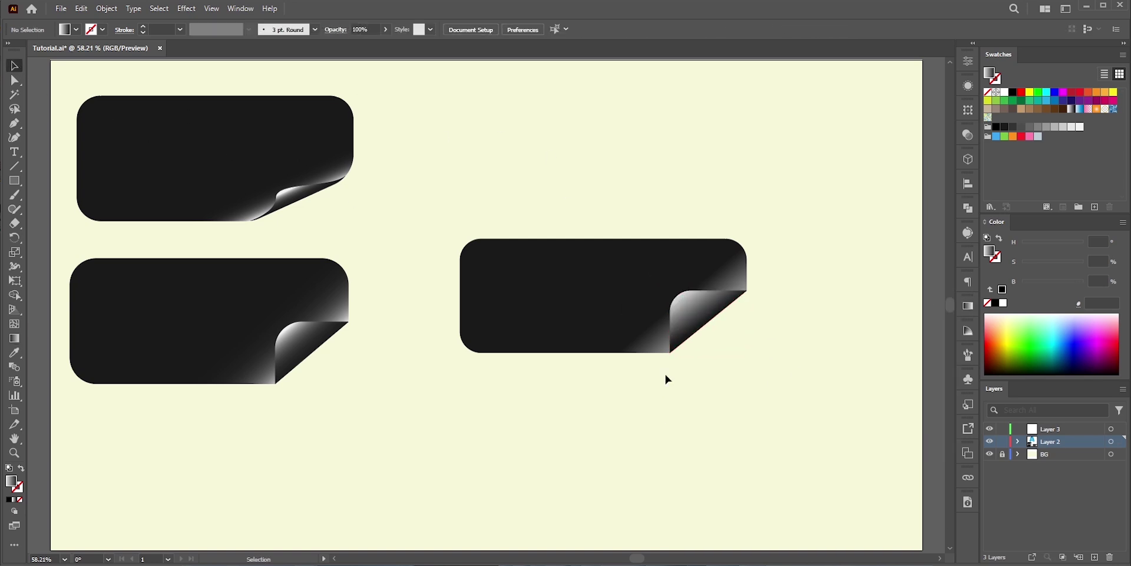
Move the three black folded-corner labels off the artboard to clear it for a new design
scroll(651, 345, "down", 2)
left_click_drag(650, 343, 604, 411)
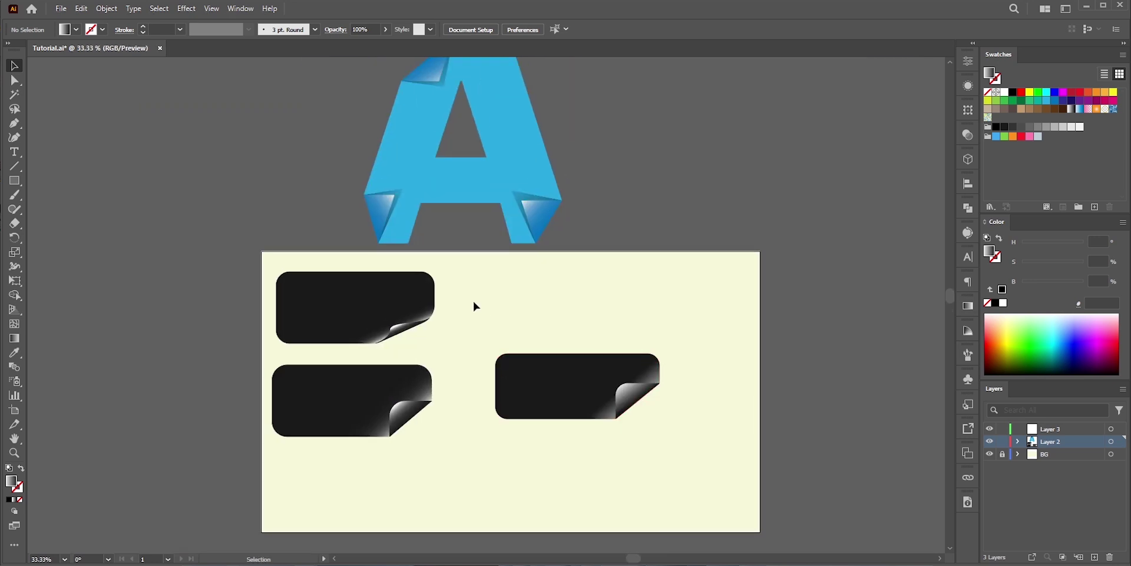
left_click_drag(247, 256, 664, 460)
left_click_drag(579, 387, 194, 215)
key("ctrl+0")
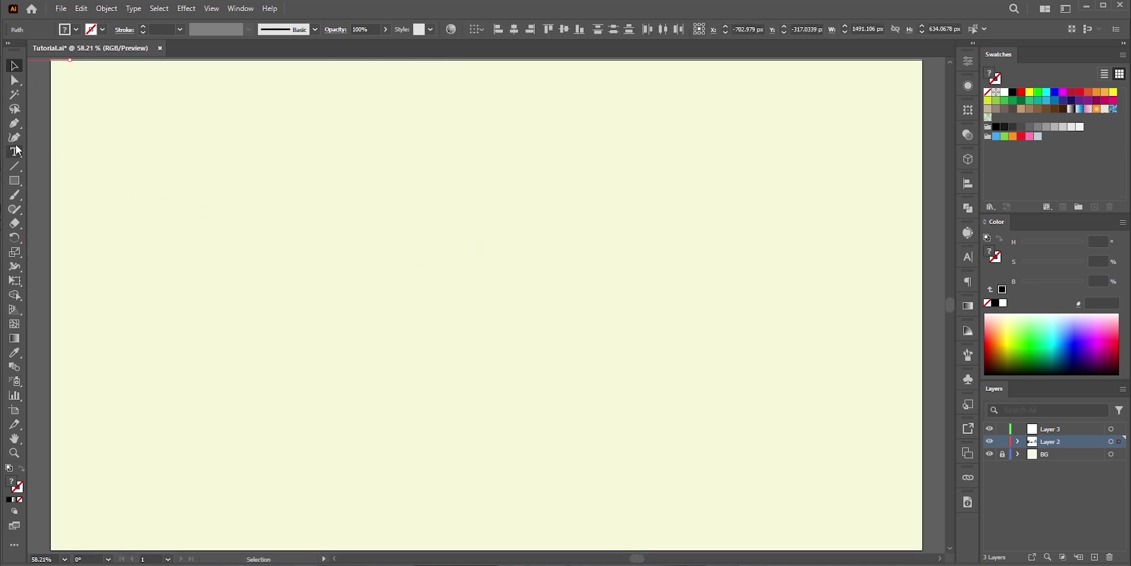
Add a letter A in Basement Grotesque Black, enlarged to about 684 pt, in the middle of the artboard
left_click(15, 154)
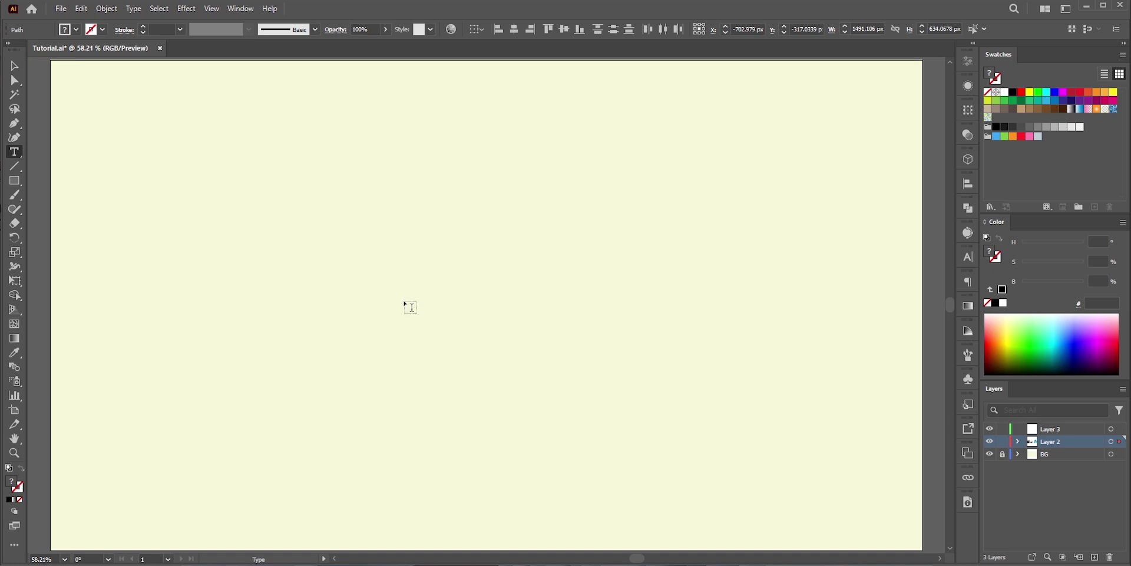
left_click(16, 67)
left_click_drag(454, 275, 677, 456)
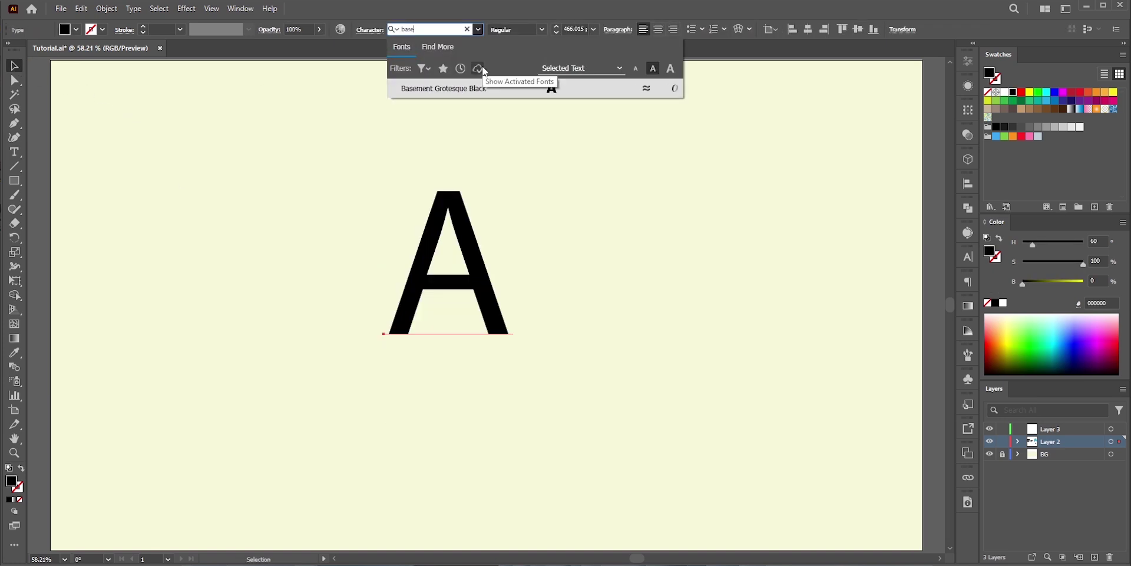
left_click(485, 89)
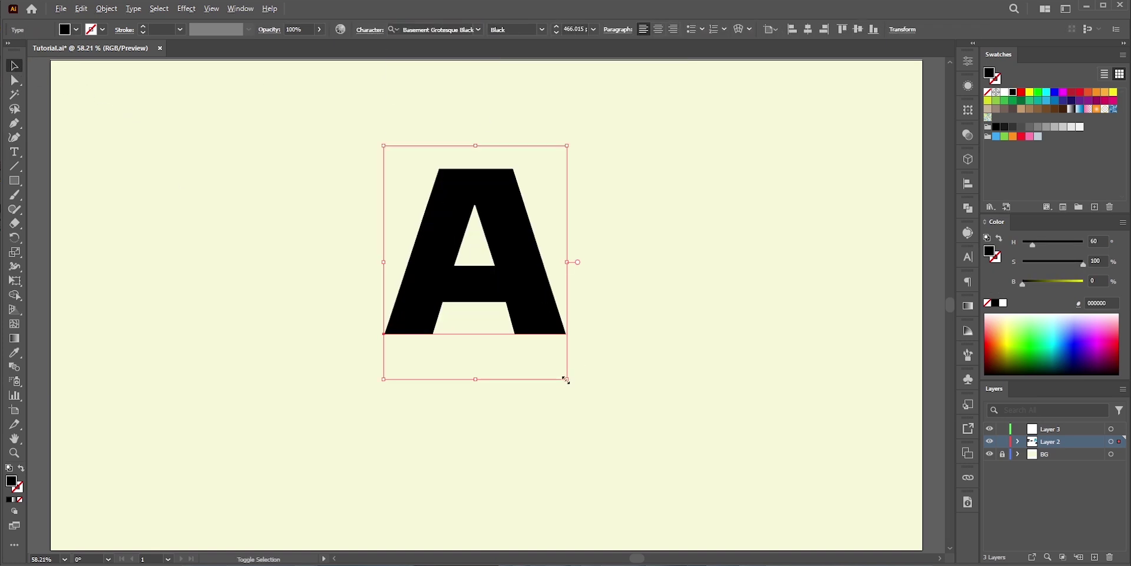
left_click_drag(566, 380, 609, 434)
left_click_drag(556, 335, 583, 373)
Convert the letter A to outlines and fill it with light blue 29ABE2
left_click(107, 8)
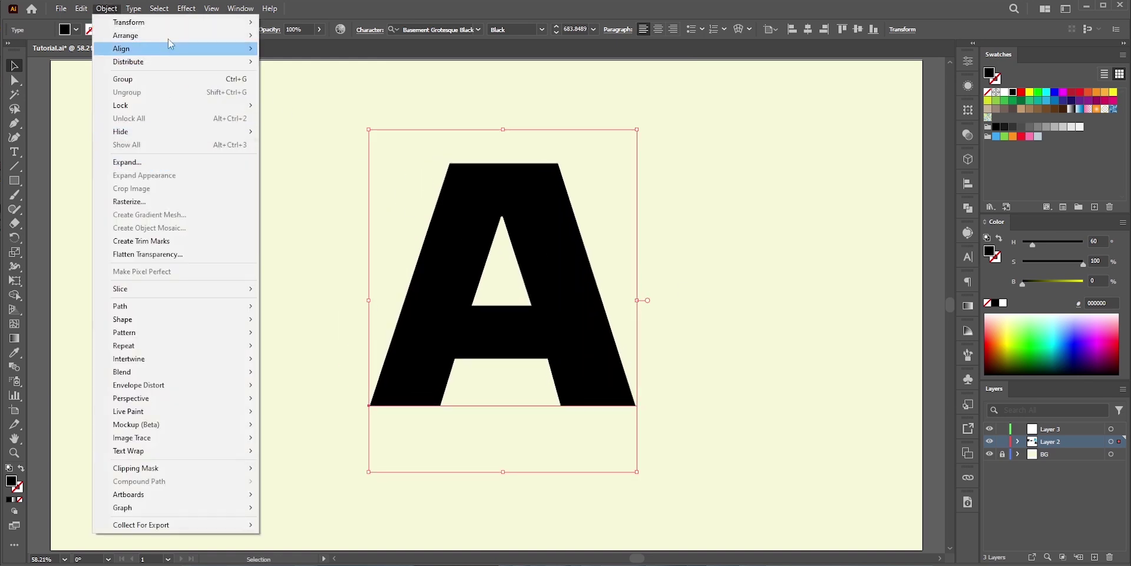
mouse_move(134, 8)
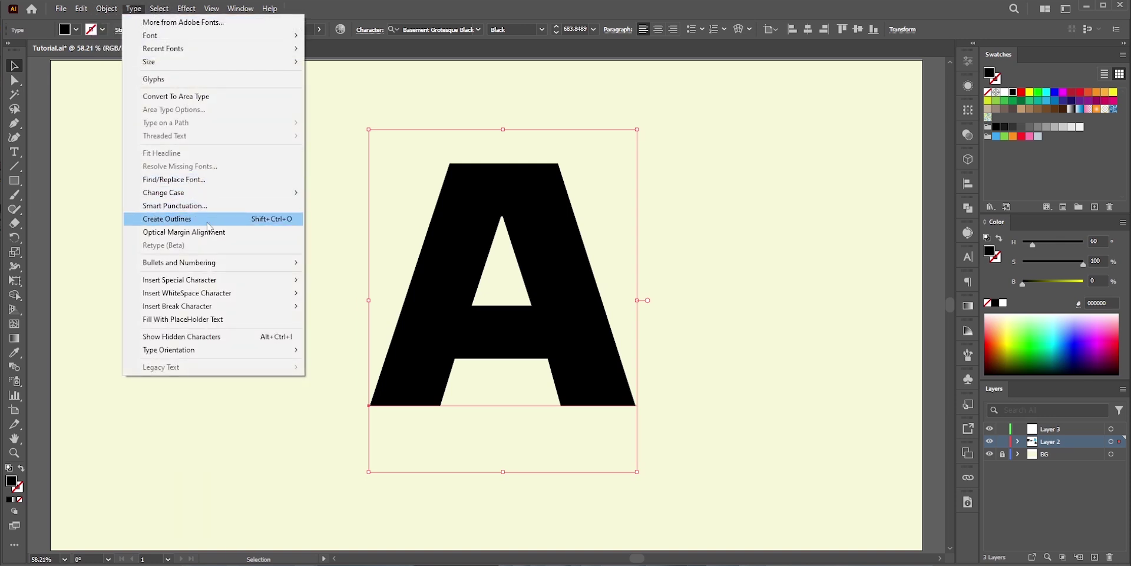
left_click(207, 222)
left_click(1047, 101)
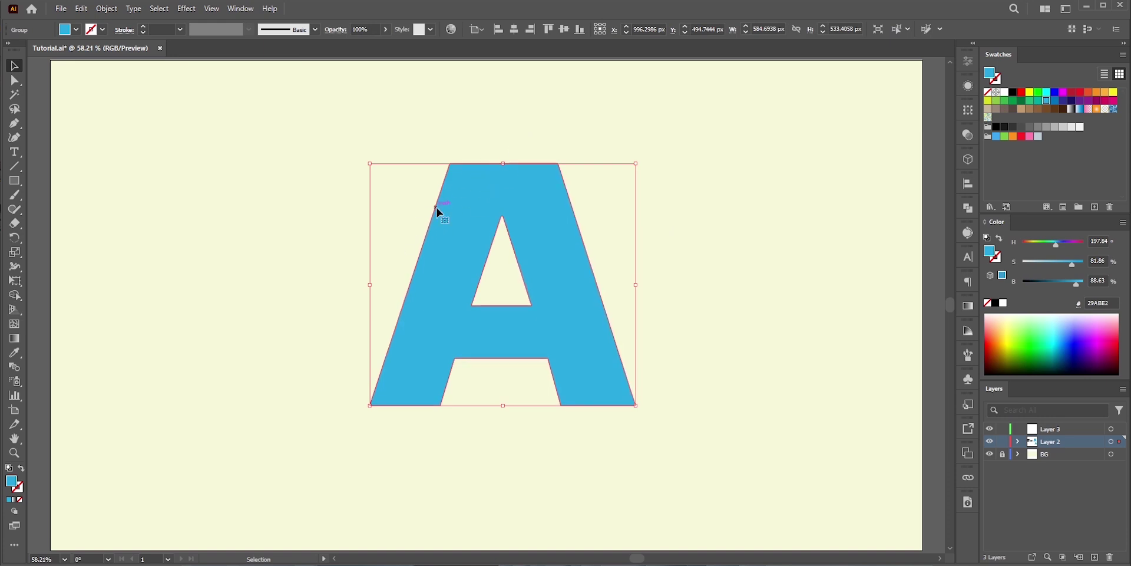
Draw a closed Pen shape that cuts diagonally across the letter's upper-left corner and extends beyond it
left_click(14, 123)
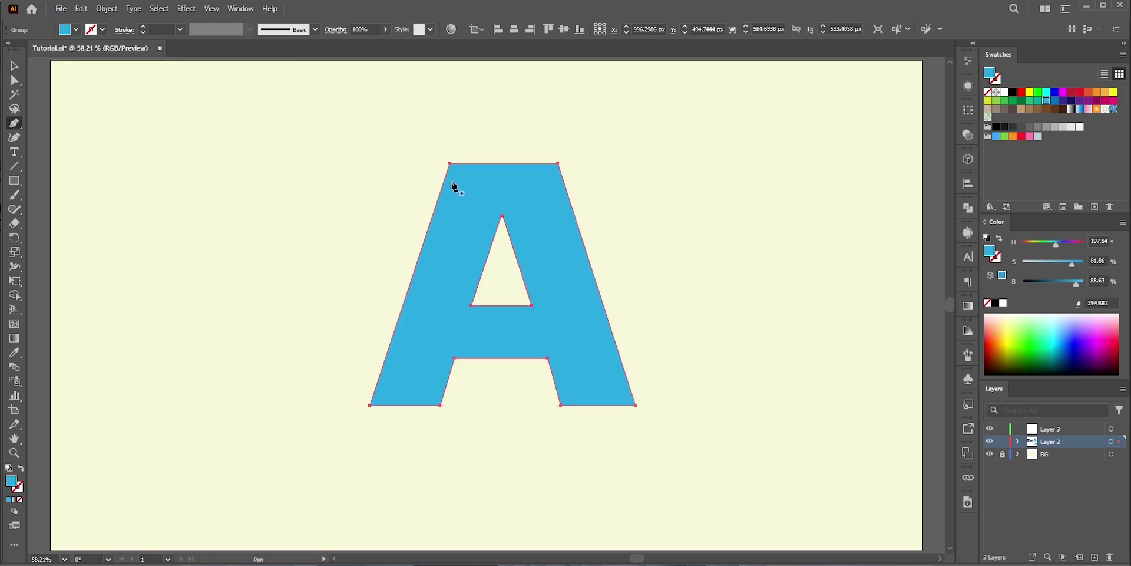
left_click(406, 229)
left_click(510, 155)
left_click(454, 140)
left_click(425, 163)
left_click(416, 192)
left_click(406, 229)
Draw a closed Pen shape that cuts diagonally across the corner of the letter's left foot
left_click(382, 337)
left_click(437, 415)
left_click(364, 420)
left_click(341, 400)
left_click(347, 359)
left_click(382, 337)
Draw a closed Pen shape that cuts diagonally across the corner of the letter's right foot
left_click(565, 416)
left_click(630, 337)
left_click(659, 382)
left_click(650, 413)
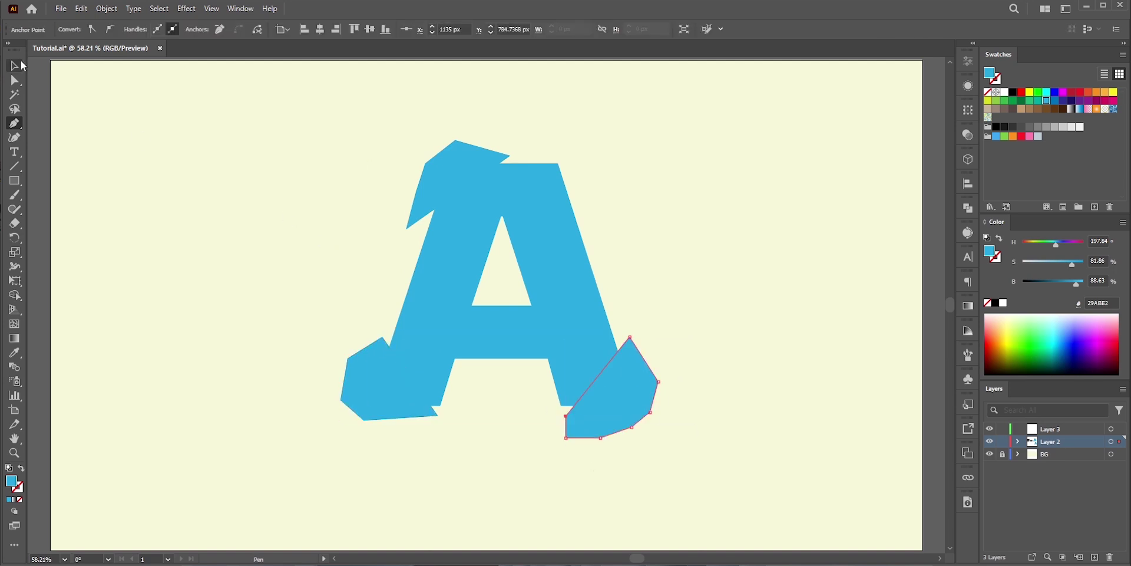
left_click(21, 63)
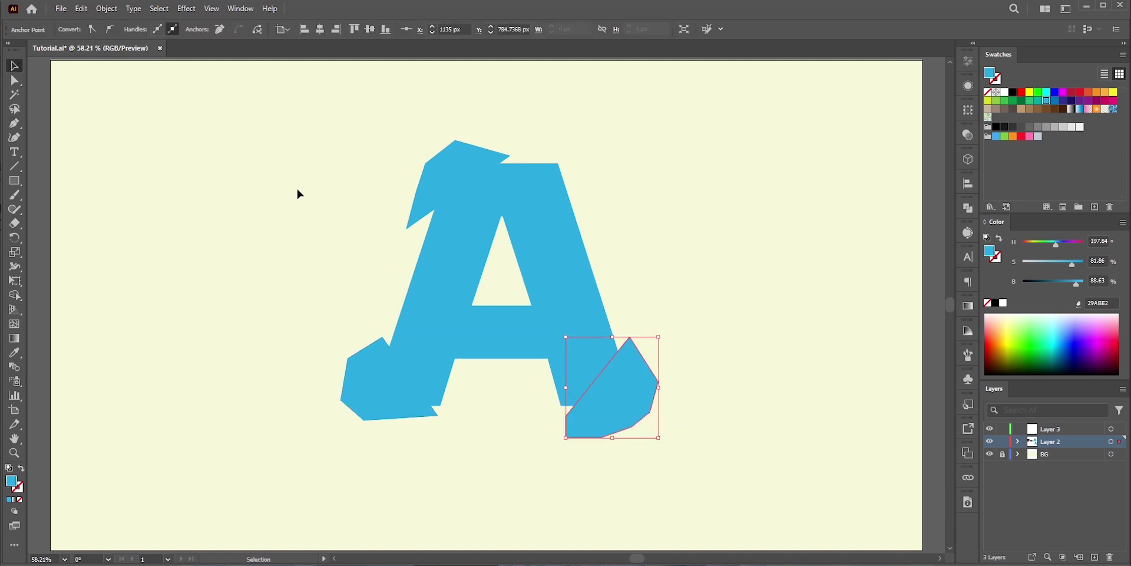
Fill the three corner shapes with yellow FFFF00
key("a")
left_click(420, 200)
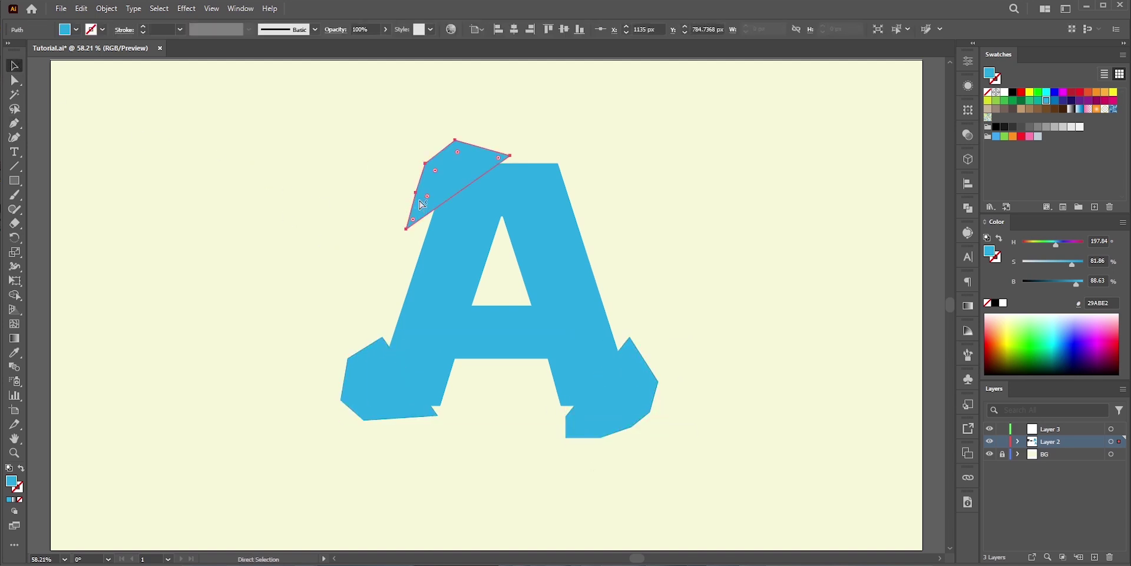
key("v")
left_click(639, 419)
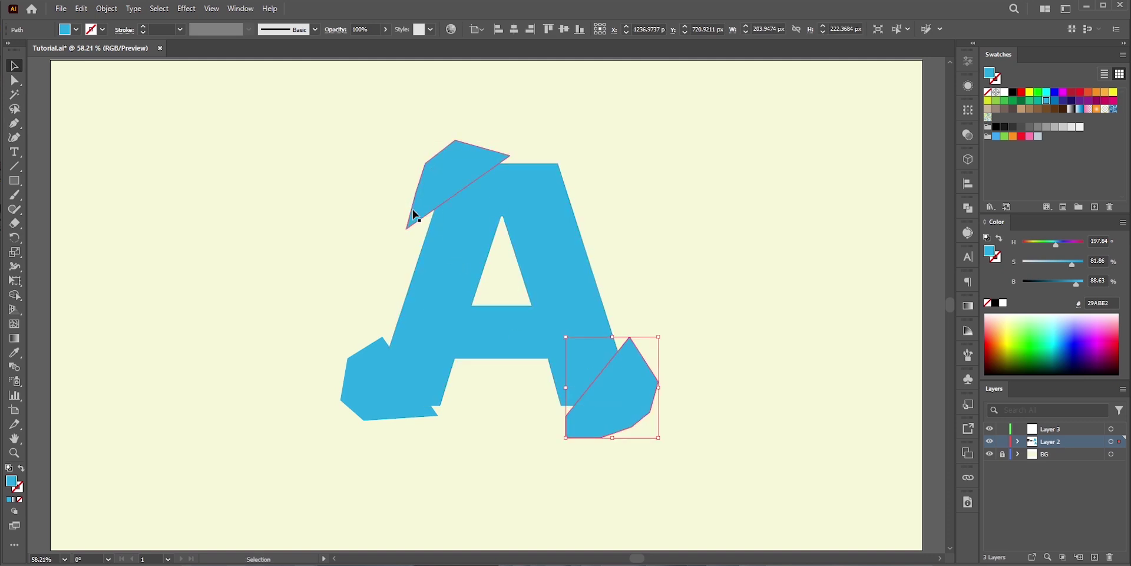
left_click(447, 195, "shift")
left_click(366, 397, "shift")
left_click(1030, 91)
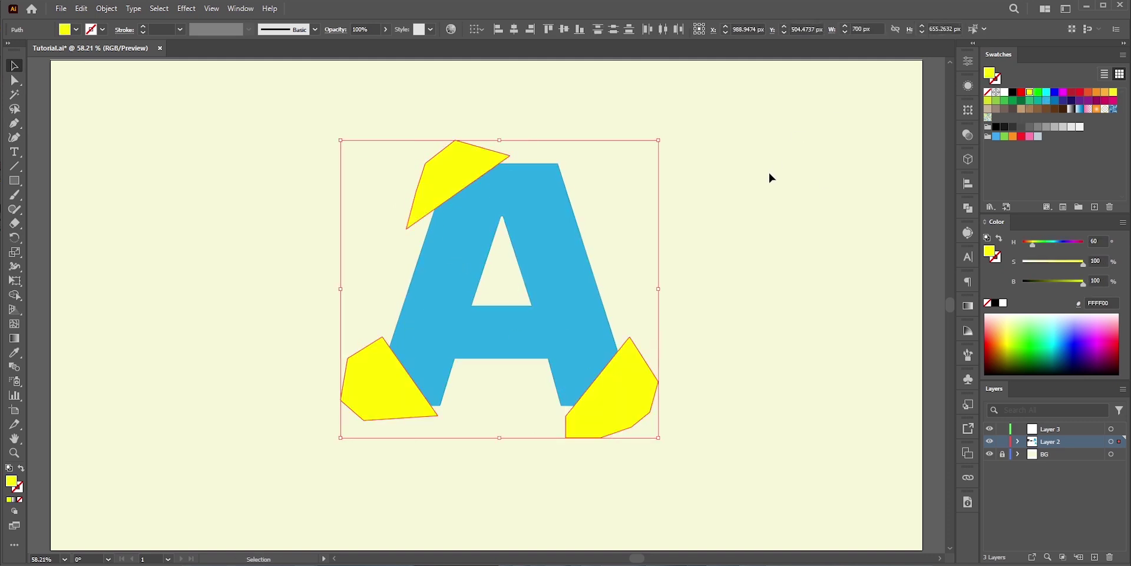
Remove the parts of the yellow shapes outside the letter with Shape Builder, leaving a triangle at each corner
left_click_drag(280, 106, 691, 452)
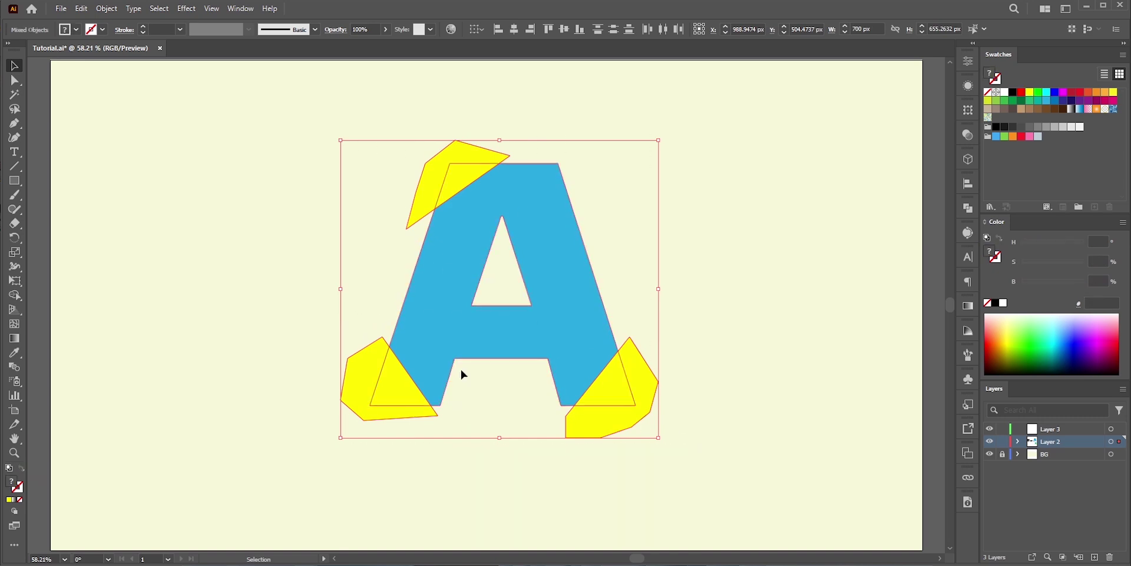
left_click(20, 295)
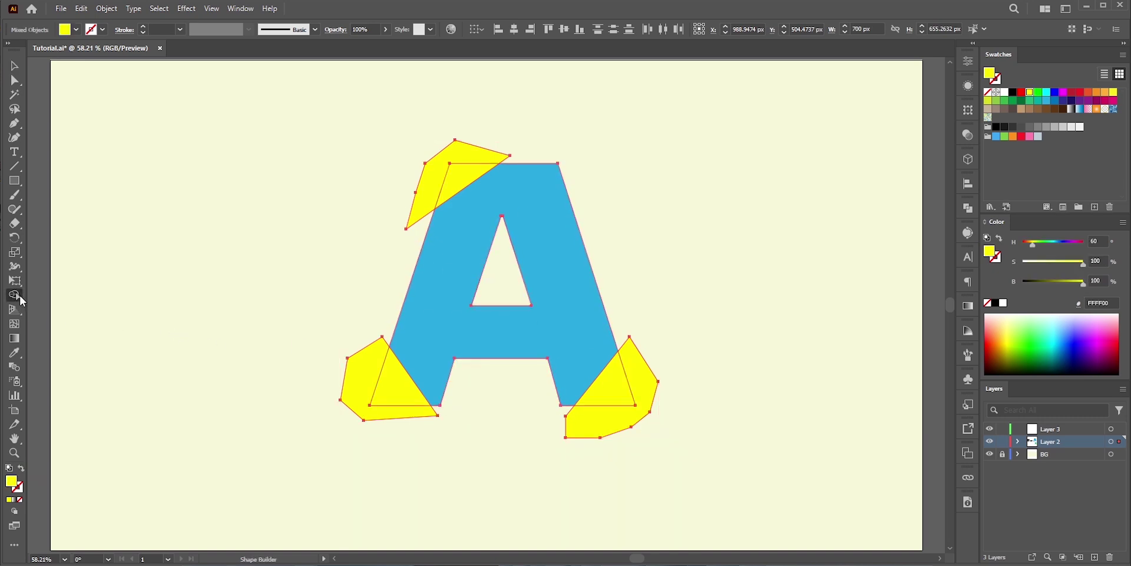
left_click(423, 183, "alt")
left_click(357, 376, "alt")
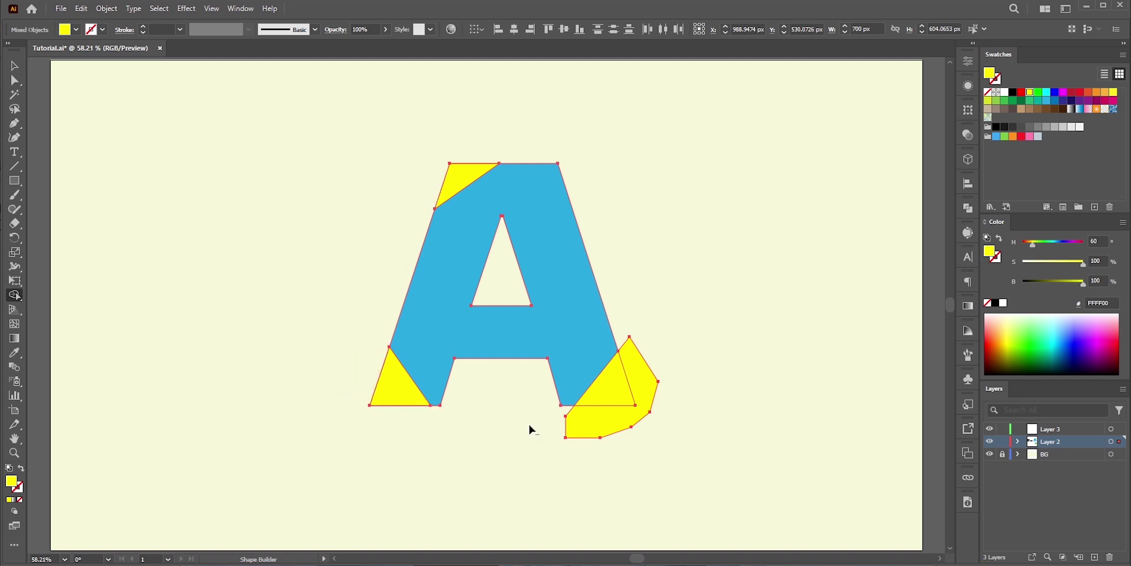
left_click(609, 429, "alt")
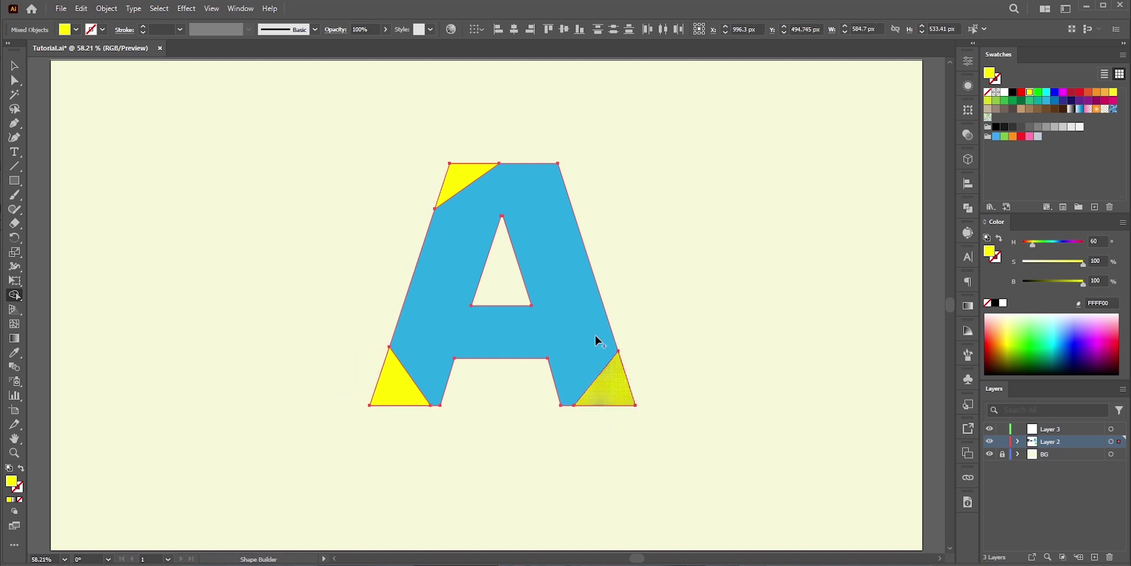
Flip the yellow triangles at the upper-left corner and left foot inward so they fold over the letter
left_click(14, 65)
left_click(351, 106)
left_click(468, 186)
left_click_drag(435, 201, 500, 169)
left_click(383, 389)
left_click_drag(366, 341, 416, 376)
Flip the right foot's yellow triangle inward and align it with the letter's cut edge
left_click(605, 396)
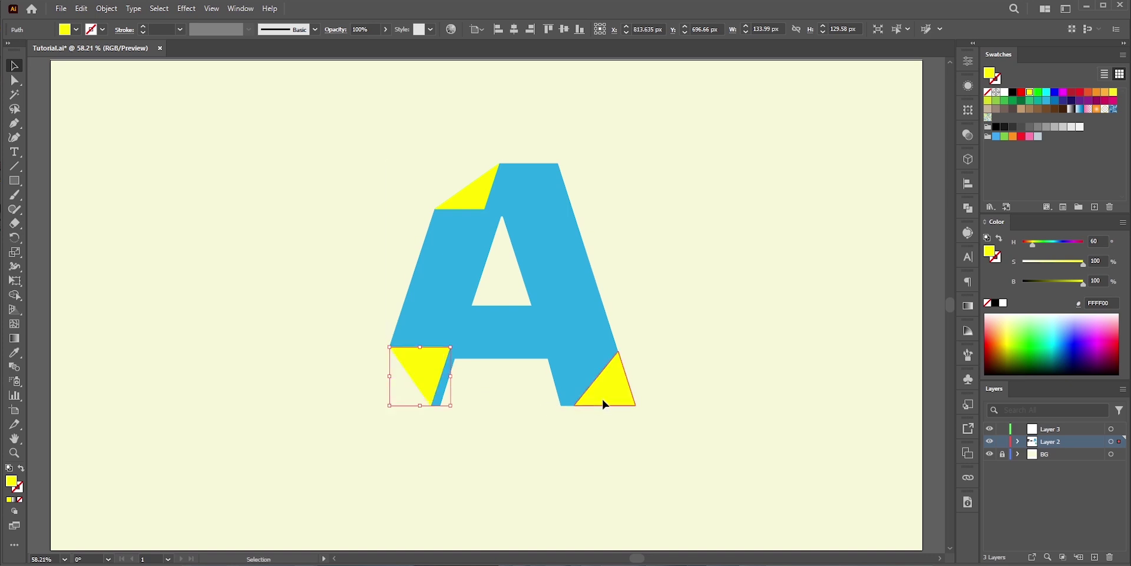
left_click(213, 9)
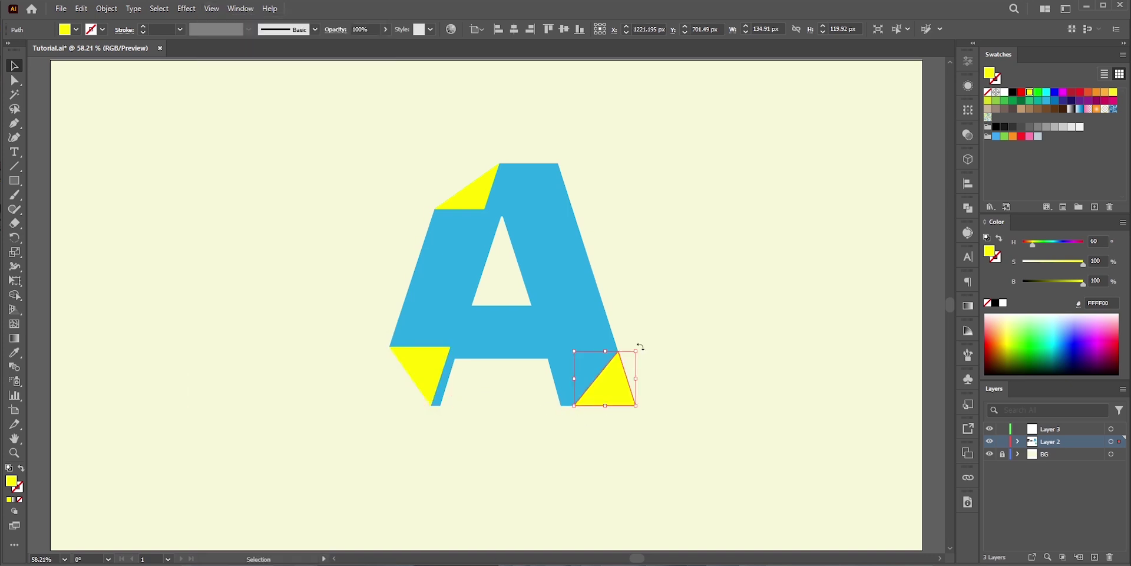
left_click_drag(640, 348, 571, 408)
left_click_drag(604, 384, 586, 384)
Apply a linear gradient ending in blue 0071BC to the upper-left fold and angle it to about 127.7°, lightest at the folded tip
left_click(507, 293)
scroll(507, 293, "up", 2)
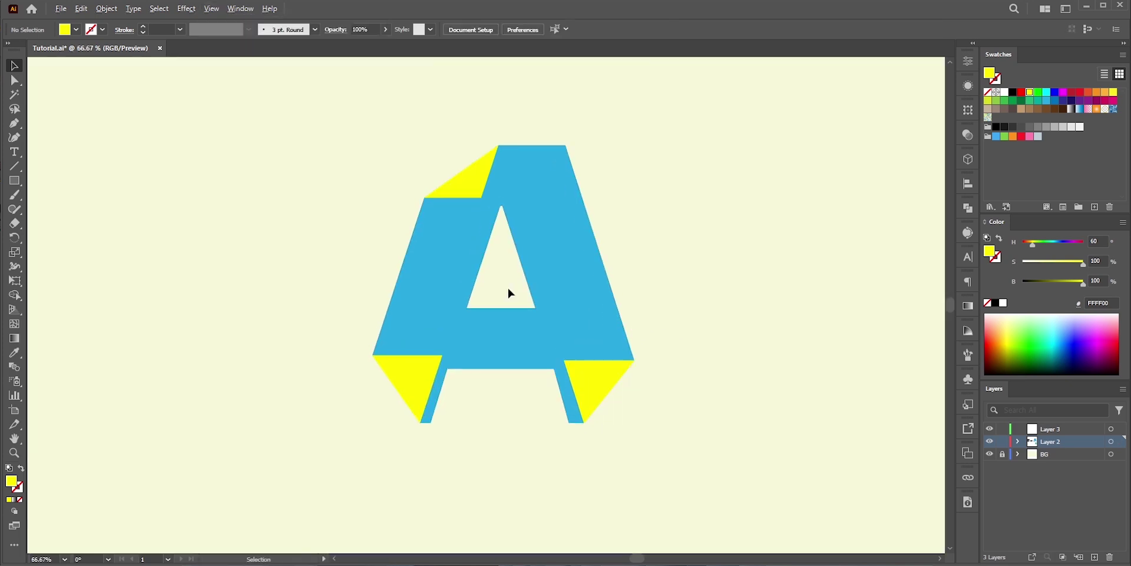
left_click_drag(513, 293, 520, 319)
left_click(438, 158)
left_click(968, 305)
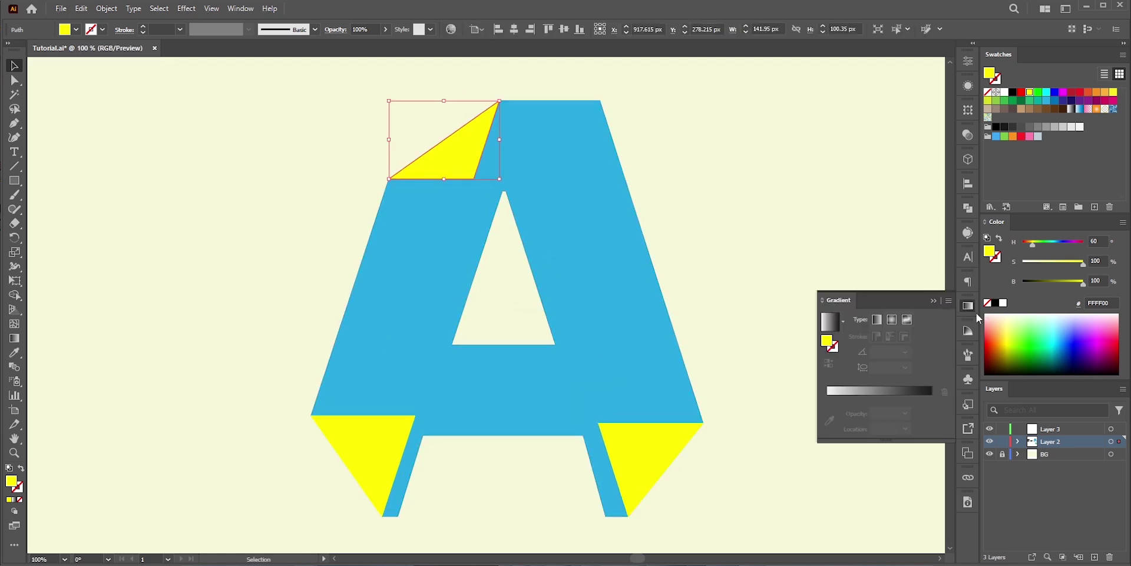
left_click(876, 320)
left_click_drag(1054, 101, 931, 413)
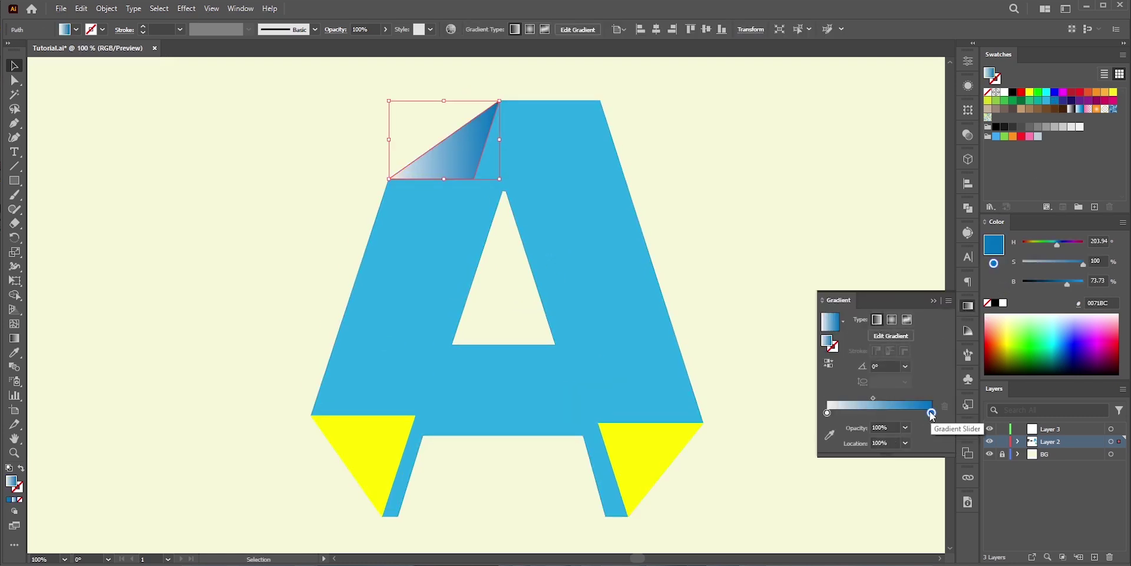
left_click(14, 338)
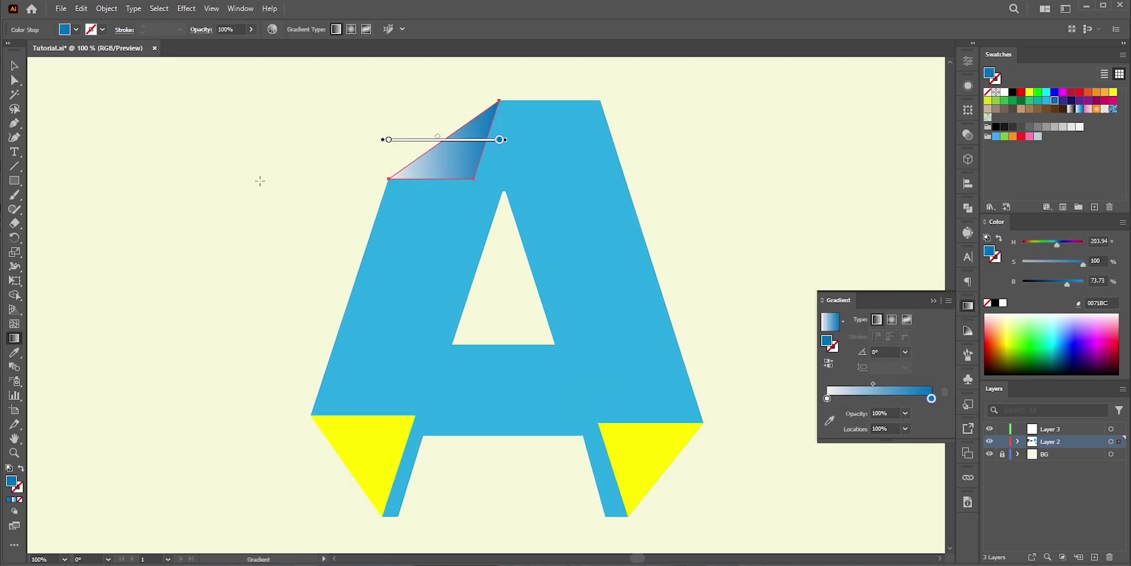
left_click_drag(476, 190, 437, 126)
Copy the upper-left fold's gradient onto both foot folds with the Eyedropper
key("v")
left_click(378, 465)
left_click(639, 462, "shift")
key("i")
left_click(439, 160)
Redirect both foot folds' gradients from light at the folded tip to blue at the crease, angling the right one to about -46.8°
left_click(330, 441, "ctrl")
left_click(14, 338)
left_click_drag(404, 410, 351, 461)
left_click(614, 428, "ctrl")
left_click_drag(606, 412, 671, 472)
key("v")
Examine the fold shadows on the finished reference letter A off the artboard and select the new letter's upper-left fold
scroll(424, 232, "down", 2)
left_click_drag(334, 236, 503, 330)
left_click_drag(283, 240, 390, 353)
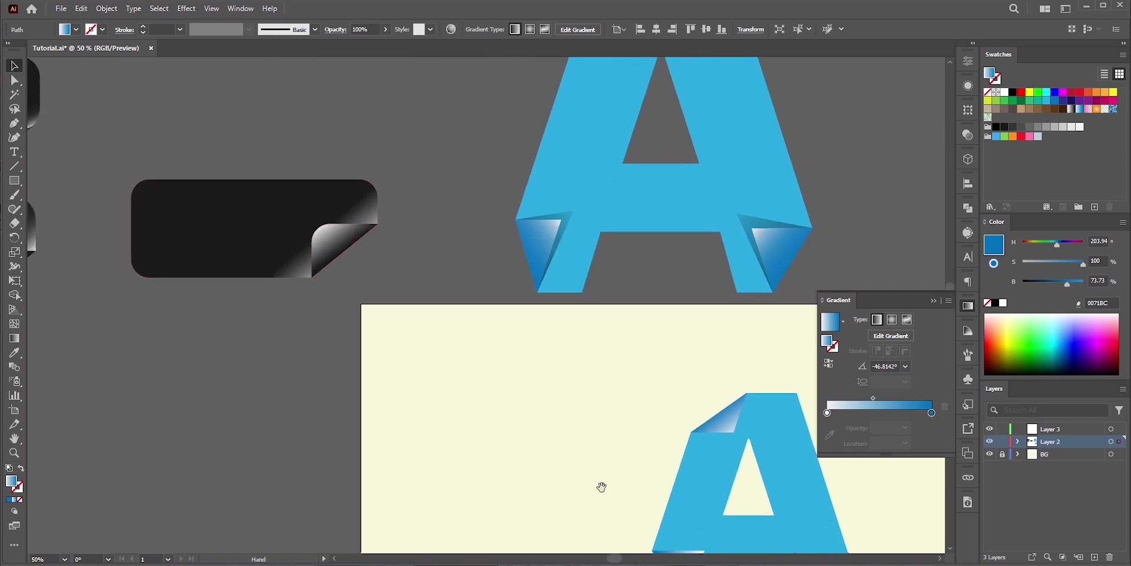
left_click_drag(599, 488, 391, 341)
scroll(506, 349, "up", 1)
scroll(591, 414, "up", 1)
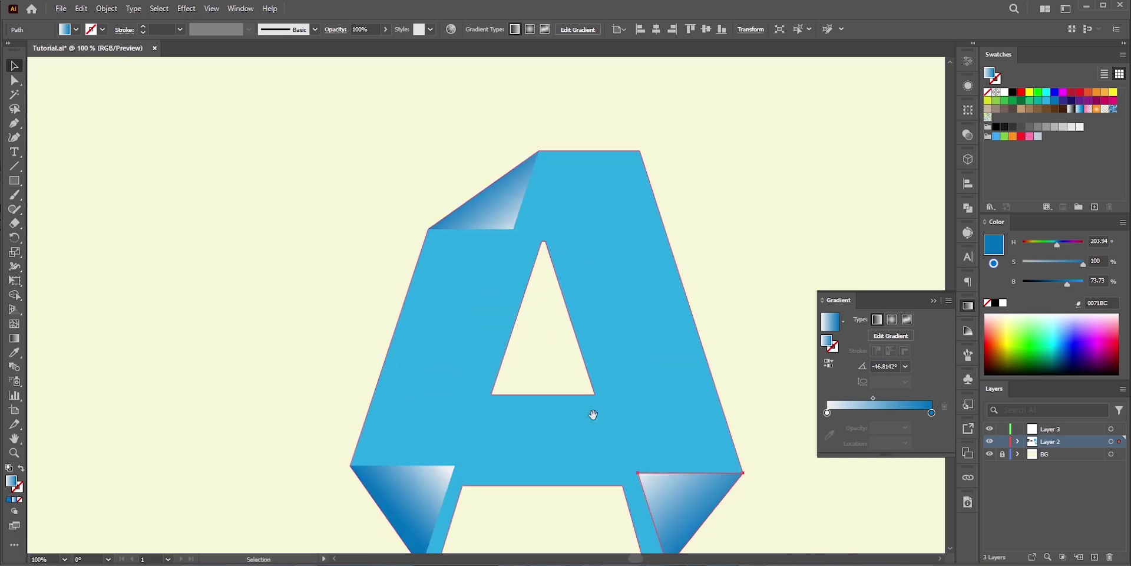
left_click(448, 179)
left_click(194, 12)
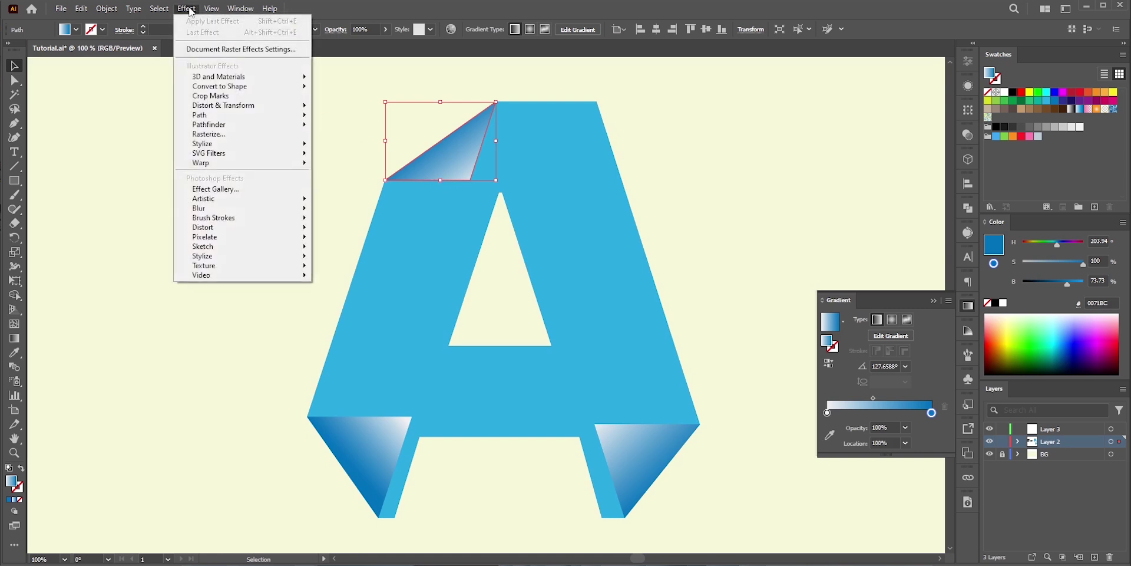
mouse_move(205, 146)
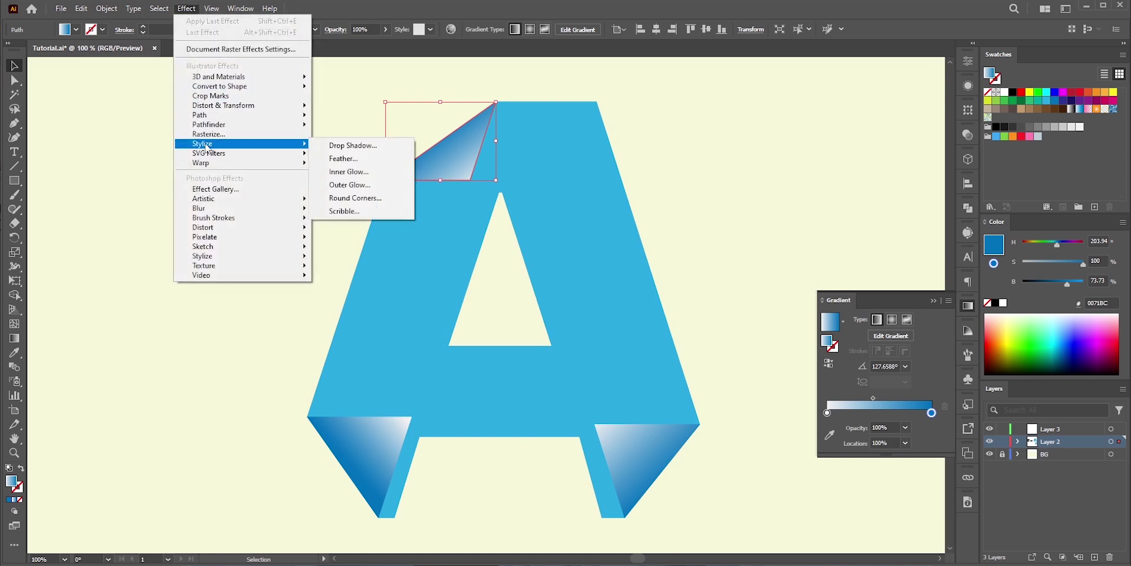
left_click(354, 146)
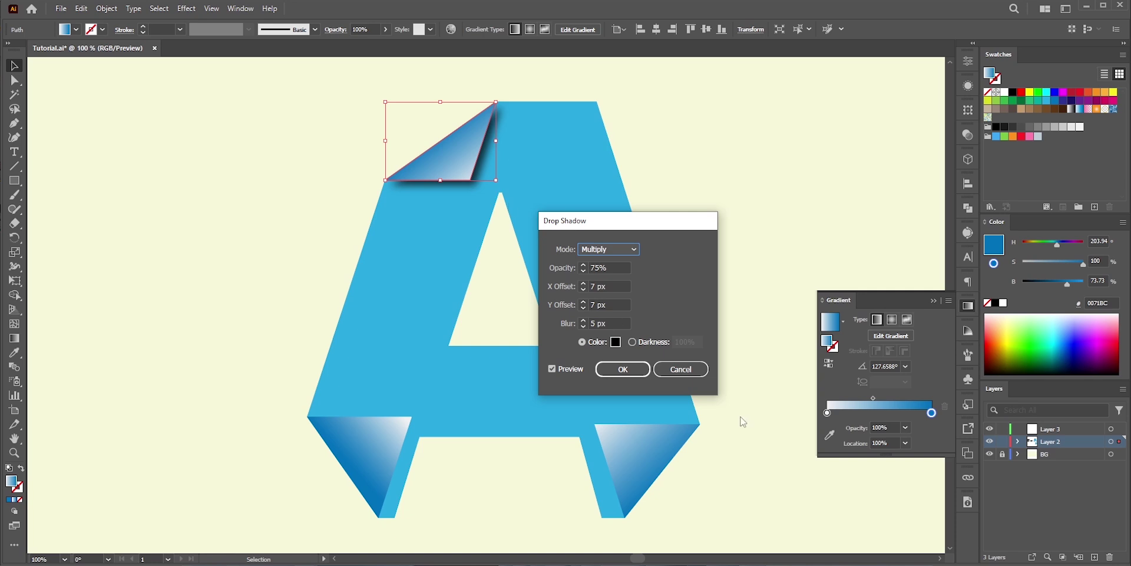
left_click(691, 370)
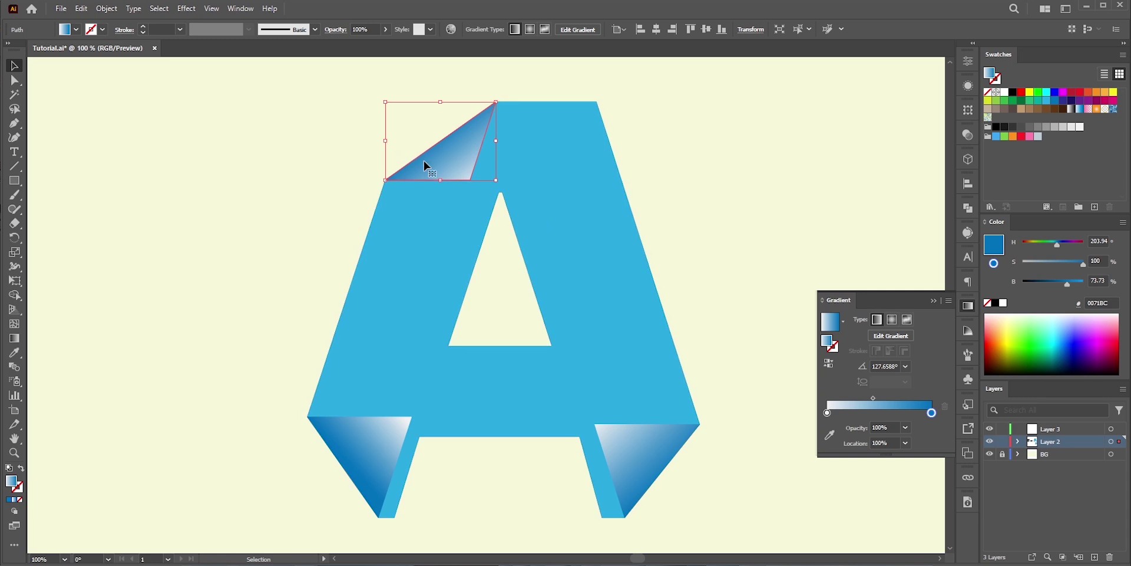
Paste a black copy of the upper-left fold behind it, offset 10 px down and 10 px to the right
left_click(933, 301)
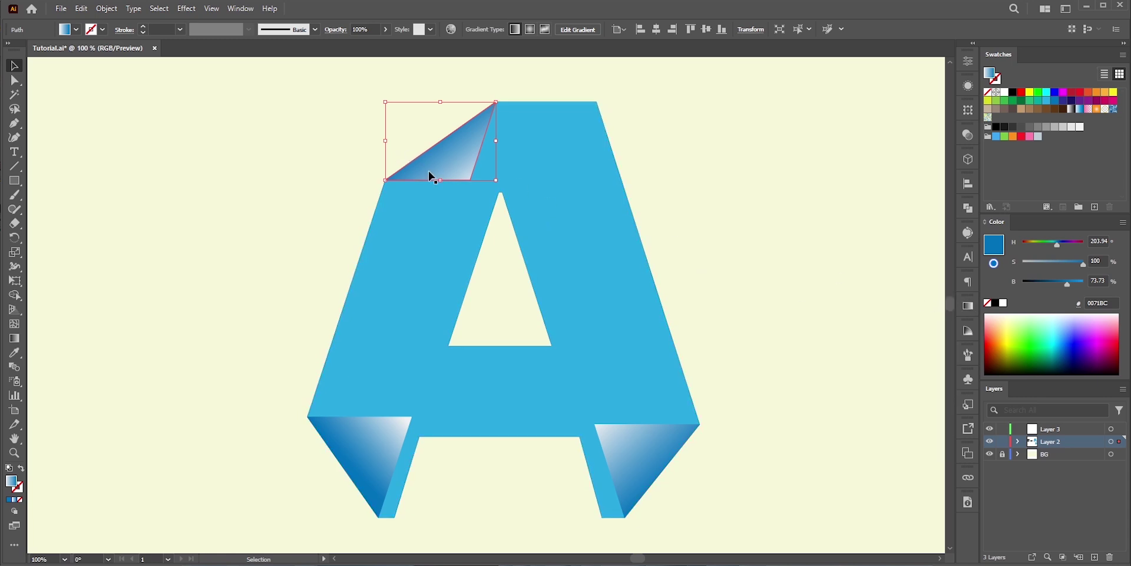
left_click(81, 9)
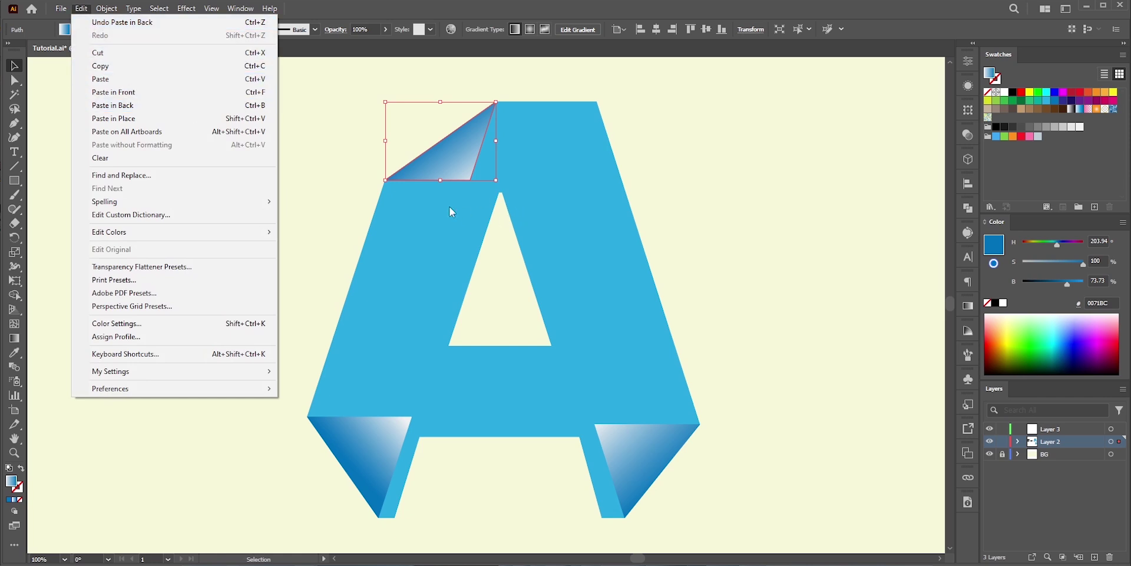
left_click(1013, 94)
left_click(1013, 94)
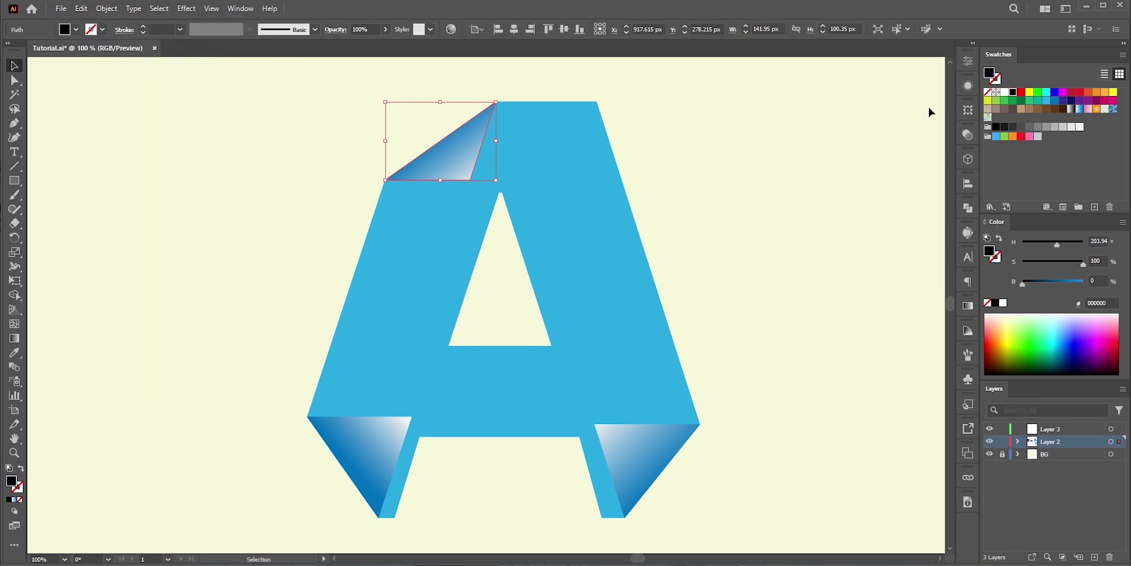
key("shift+Down")
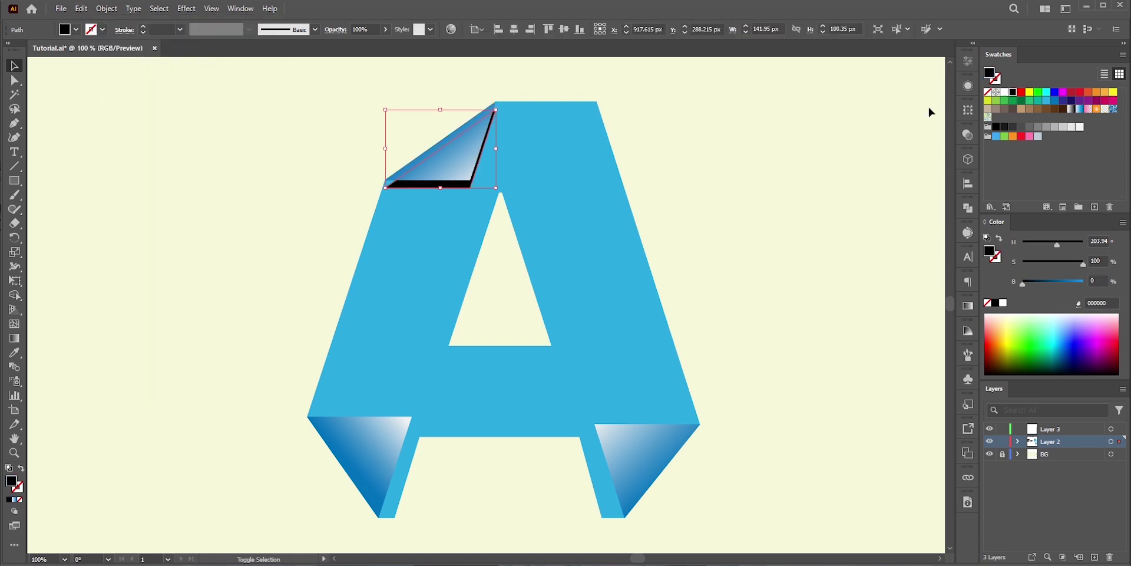
key("shift+Right")
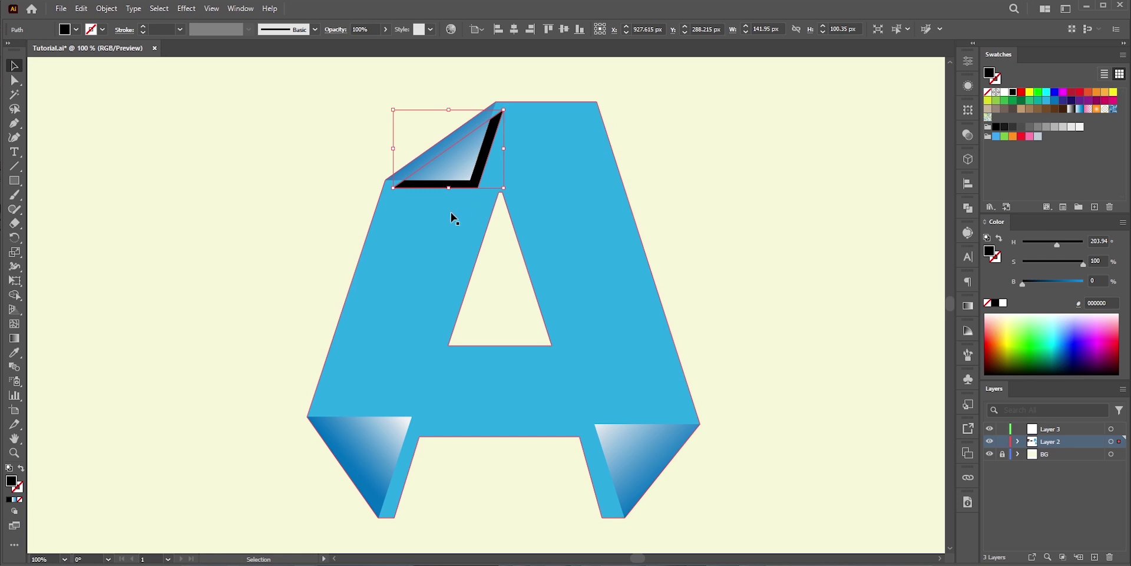
Reshape the black copy so two corners meet the upper-left fold's crease ends and the third extends slightly beyond its folded tip
left_click(15, 82)
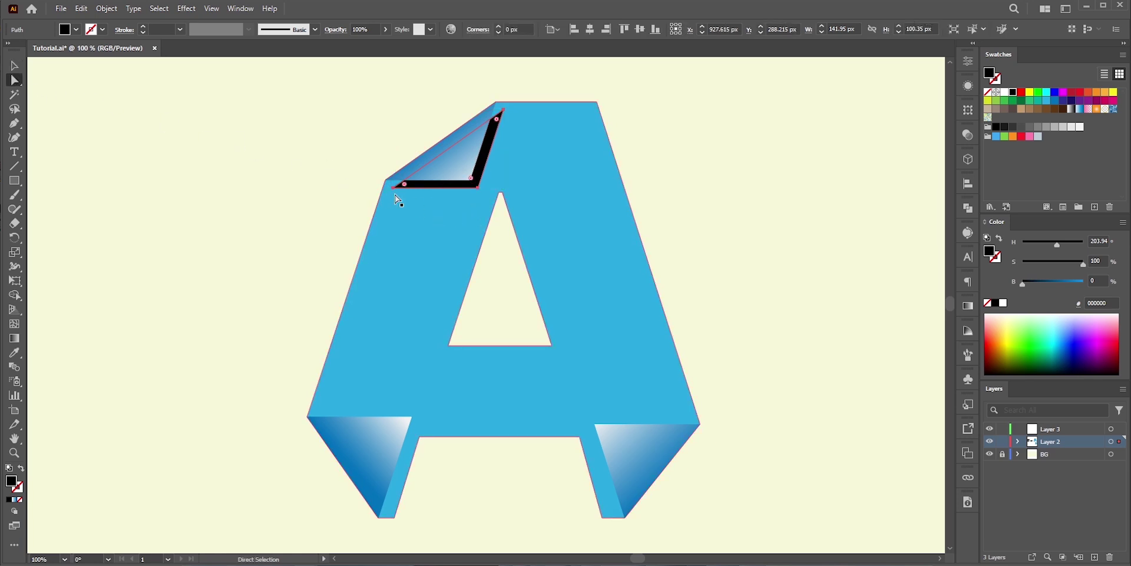
left_click_drag(393, 188, 386, 181)
left_click_drag(504, 110, 496, 102)
left_click_drag(479, 189, 484, 194)
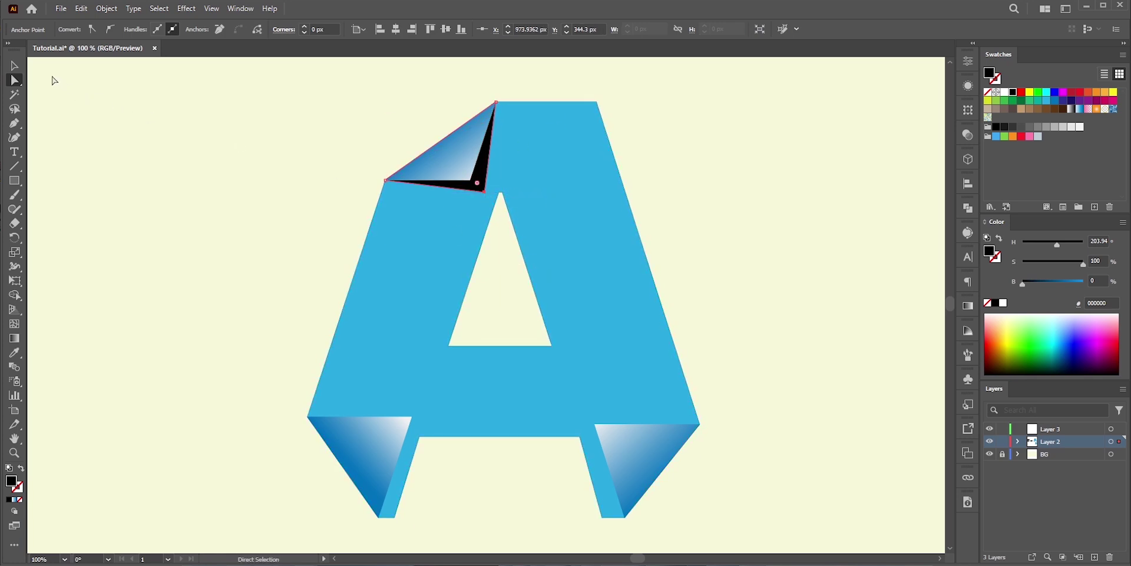
left_click(14, 65)
left_click(179, 123)
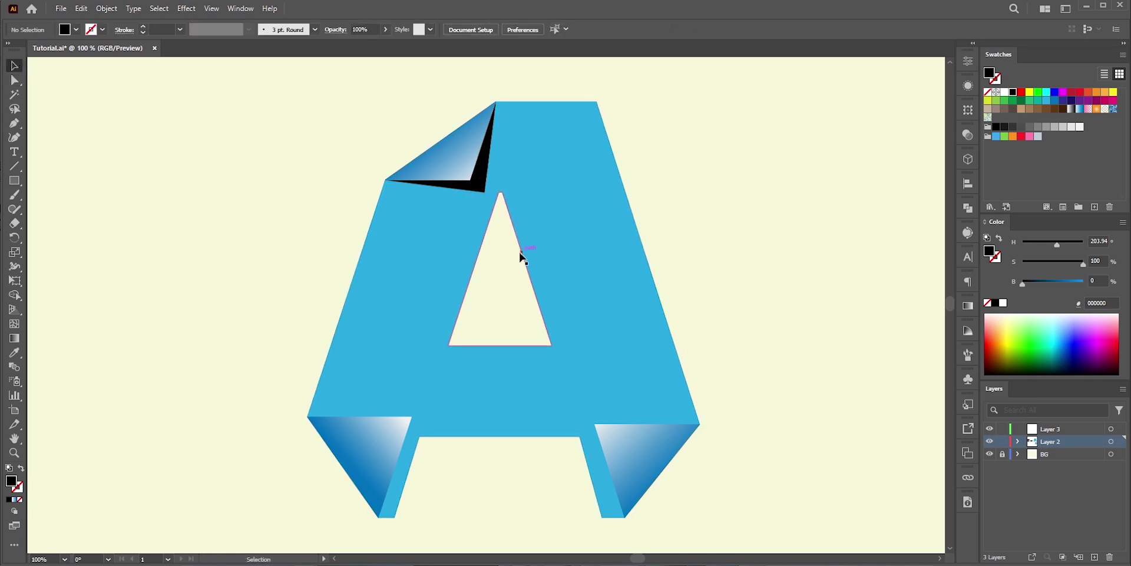
Fill the upper-left shadow with a white-to-black linear gradient, directed from black at the crease to white at the tip, at about 125.5°
left_click(489, 193)
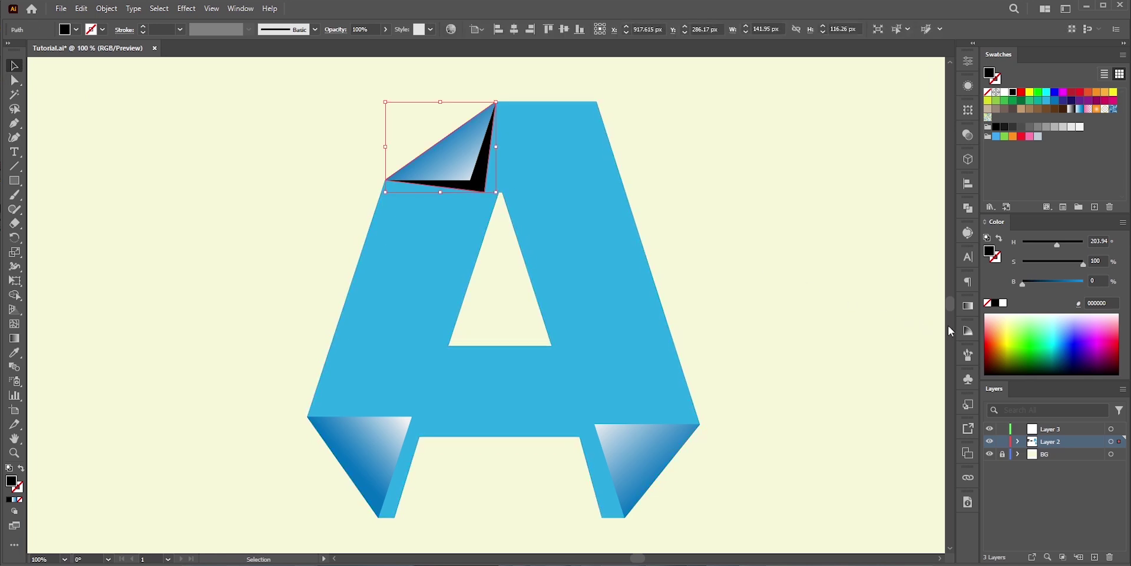
left_click(968, 306)
left_click(878, 324)
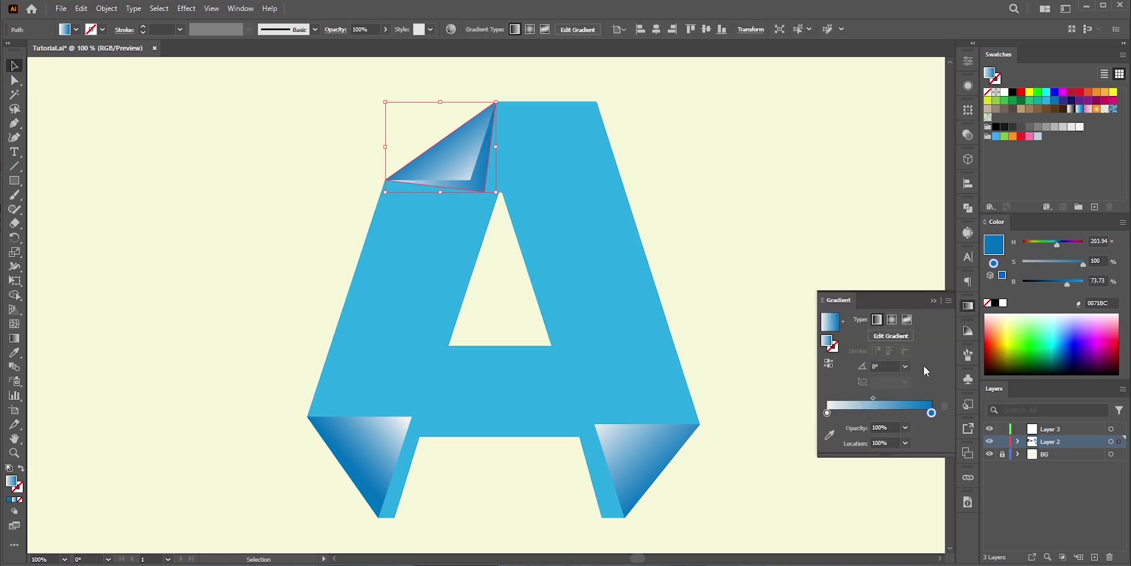
left_click_drag(1012, 93, 932, 413)
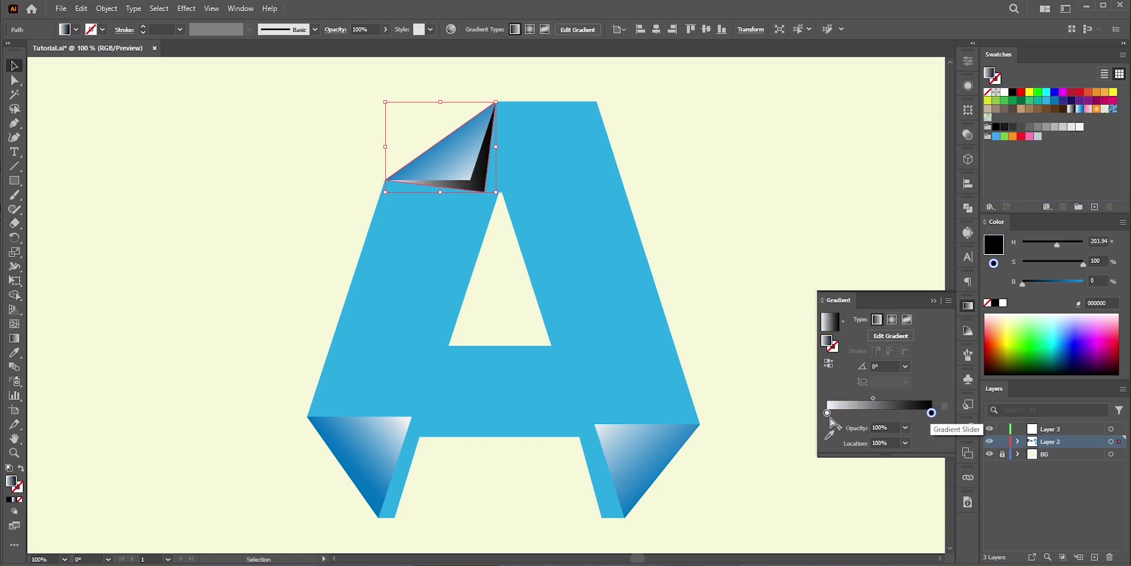
left_click(17, 338)
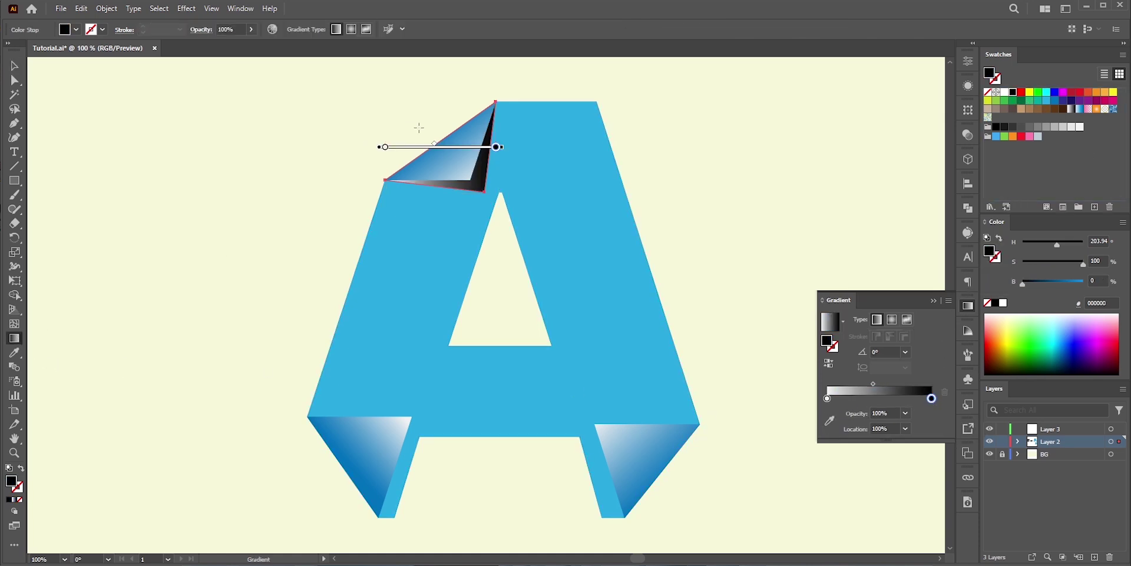
mouse_move(422, 123)
left_mouse_down()
mouse_move(495, 200)
mouse_move(417, 114)
mouse_move(435, 133)
left_mouse_up()
left_click(14, 65)
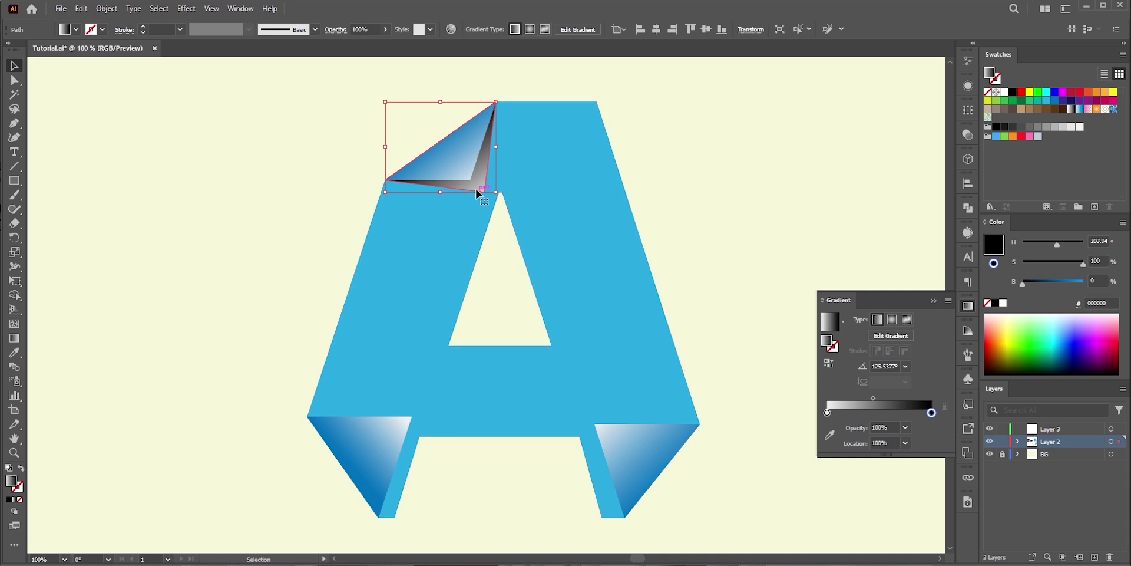
Set the upper-left fold shadow's blending mode to Multiply
left_click(967, 135)
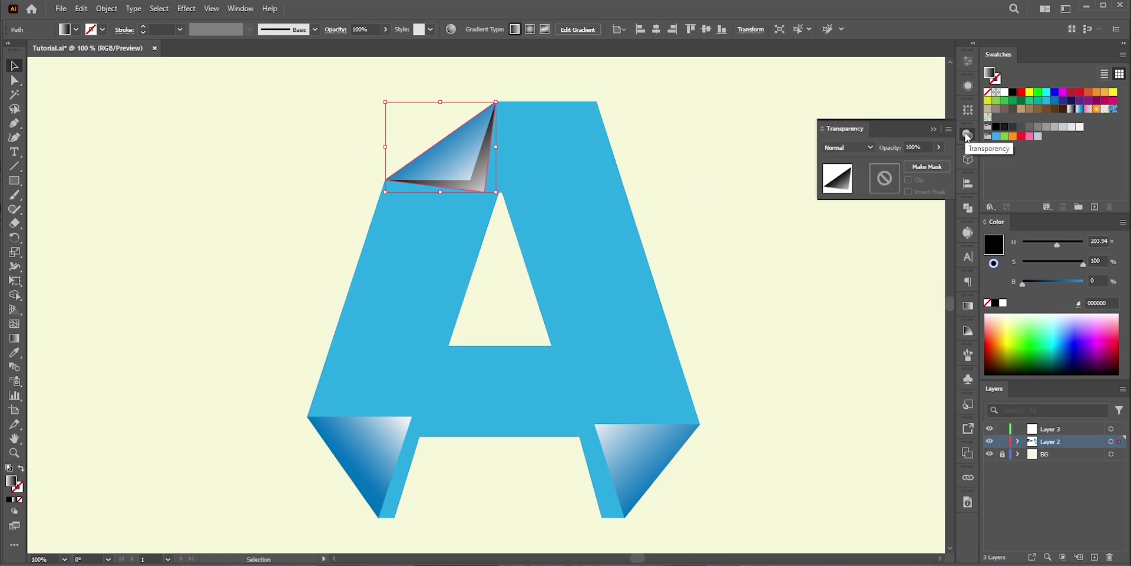
left_click(868, 145)
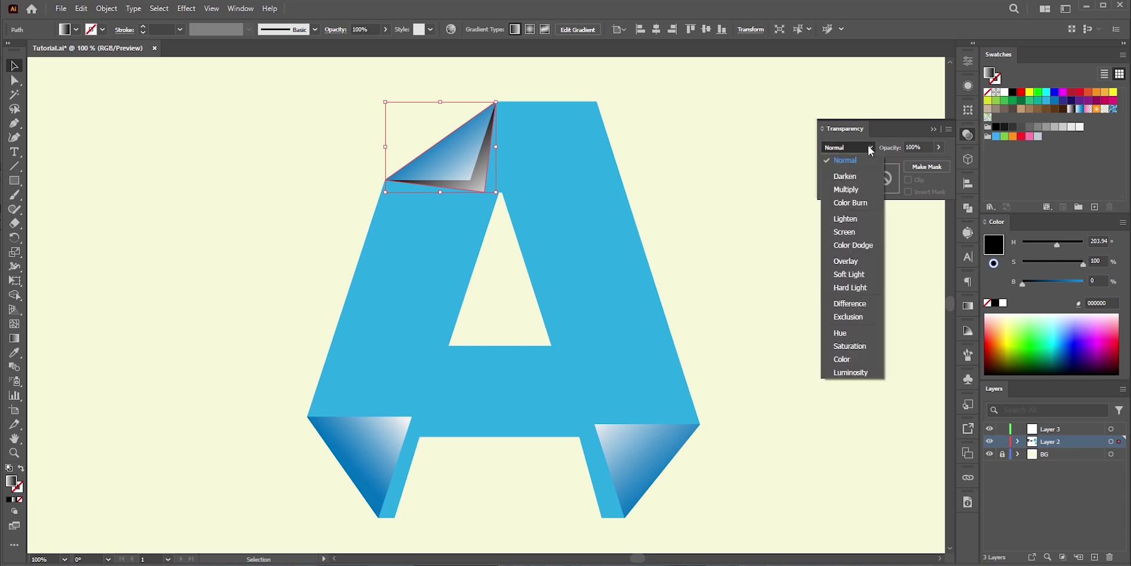
left_click(853, 189)
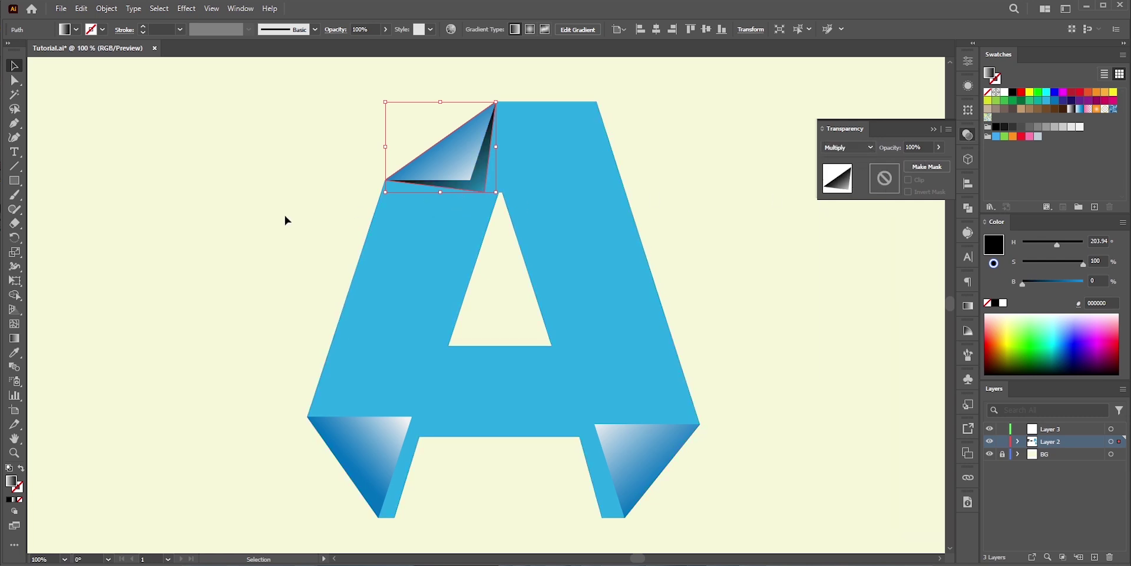
left_click(283, 219)
Redraw the upper-left shadow's gradient from white just beyond the folded tip to black outside the crease, so it fades into the letter
left_click(472, 189)
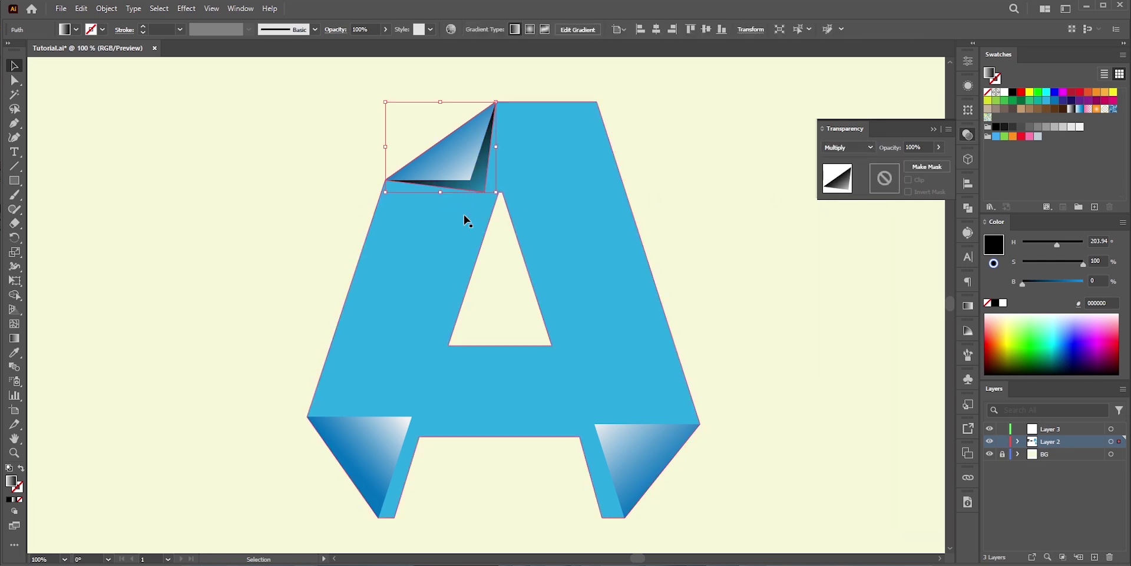
left_click(14, 339)
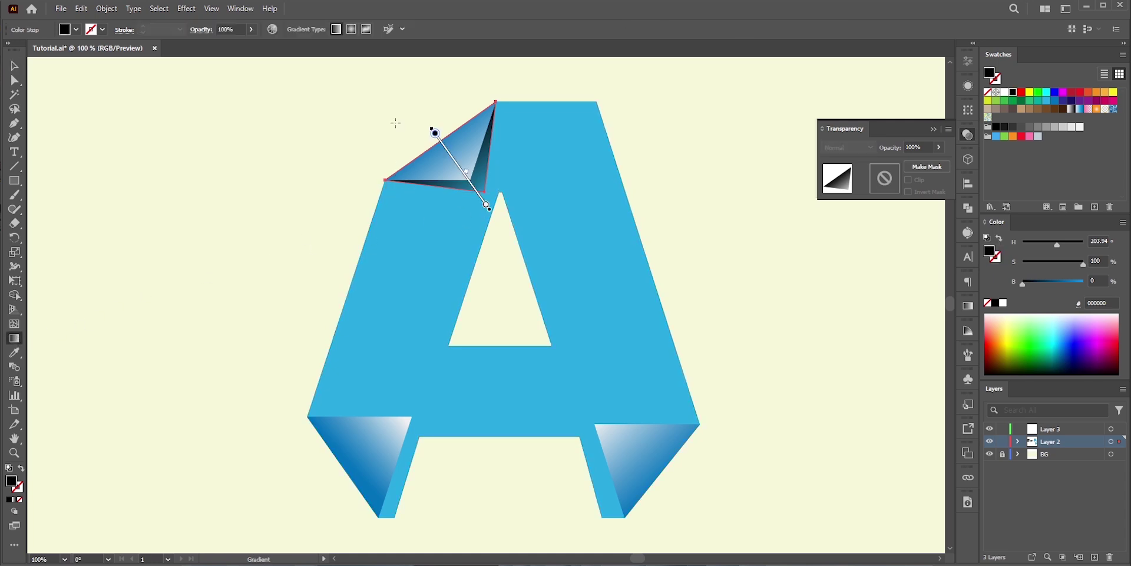
mouse_move(401, 107)
left_mouse_down()
mouse_move(480, 179)
mouse_move(457, 177)
mouse_move(416, 113)
left_mouse_up()
left_click_drag(465, 198, 403, 125)
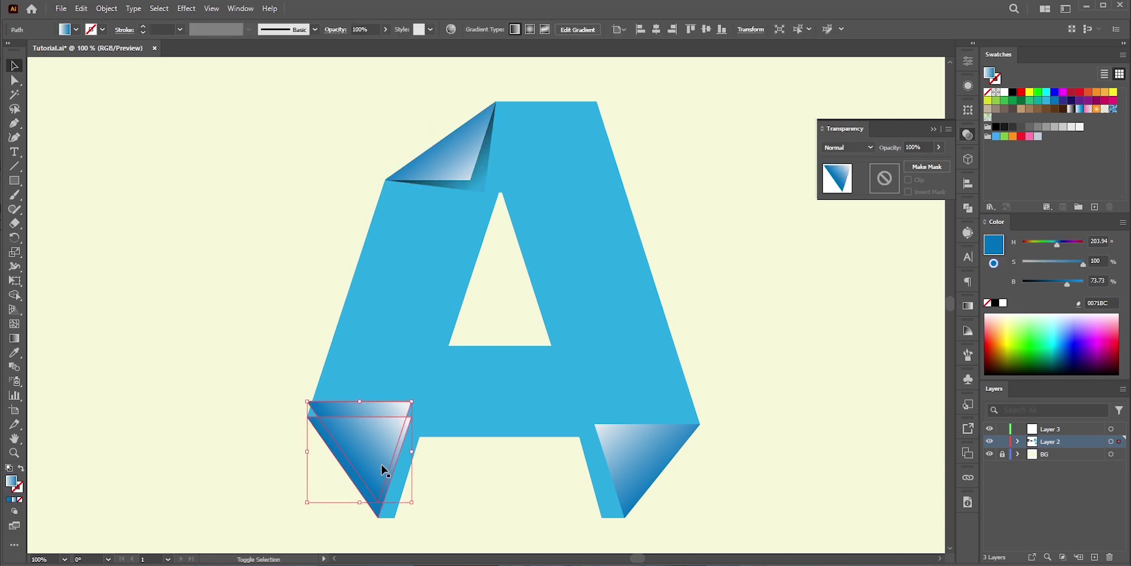
Shift the left foot fold's shadow copy 30 px right and fit two corners to the crease ends, pulling the third slightly past the folded tip
key("shift+Right")
key("shift+Right")
key("shift+Right")
left_click_drag(331, 401, 307, 417)
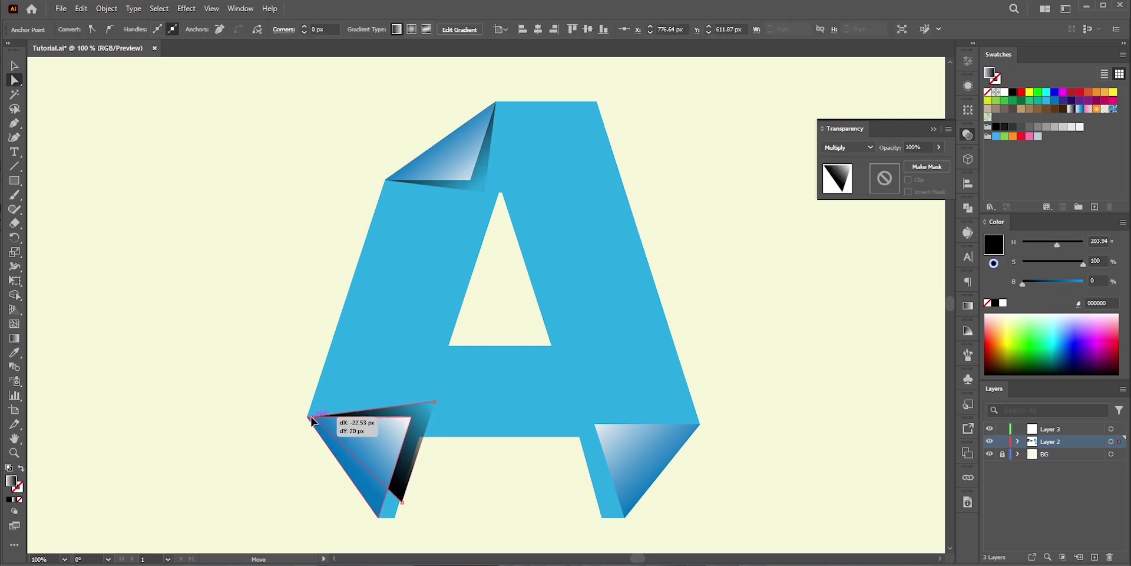
left_click_drag(402, 502, 379, 518)
left_click_drag(435, 402, 426, 408)
Redirect the right foot shadow's gradient from white just outside the folded tip to black near the crease
mouse_move(587, 418)
left_mouse_down()
mouse_move(671, 501)
mouse_move(686, 497)
mouse_move(664, 493)
mouse_move(669, 501)
left_mouse_up()
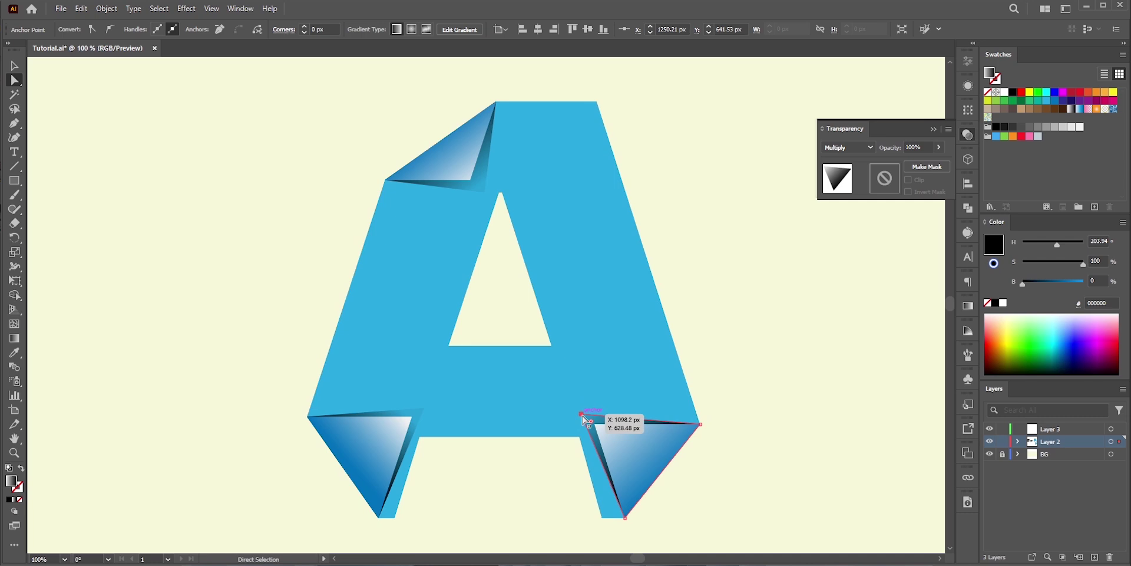
key("g")
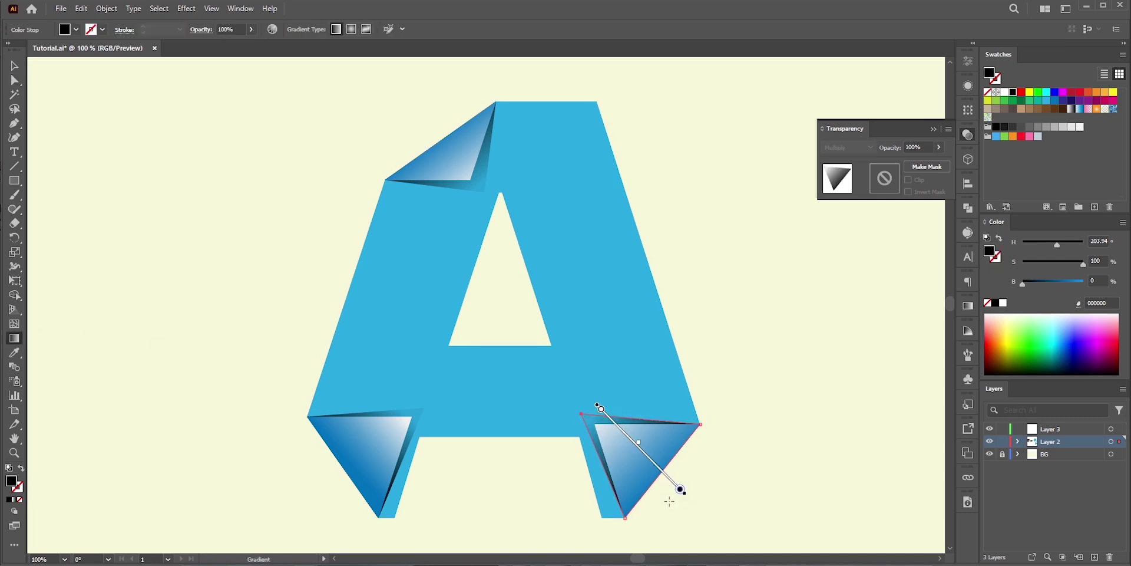
left_click(14, 66)
left_click(209, 197)
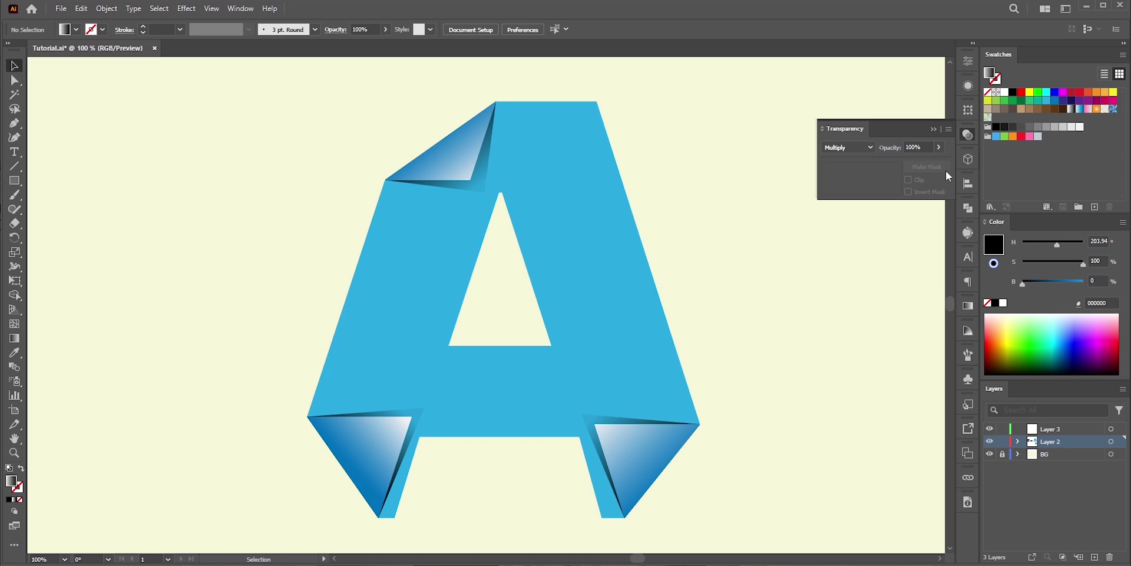
Select the blue body of the letter A
left_click(935, 129)
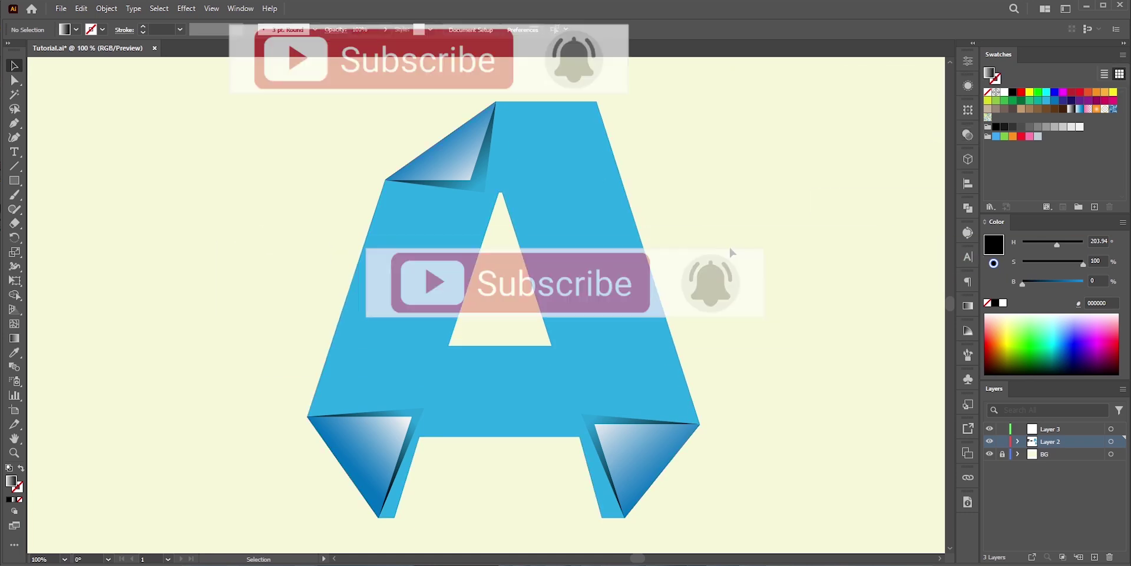
left_click(642, 329)
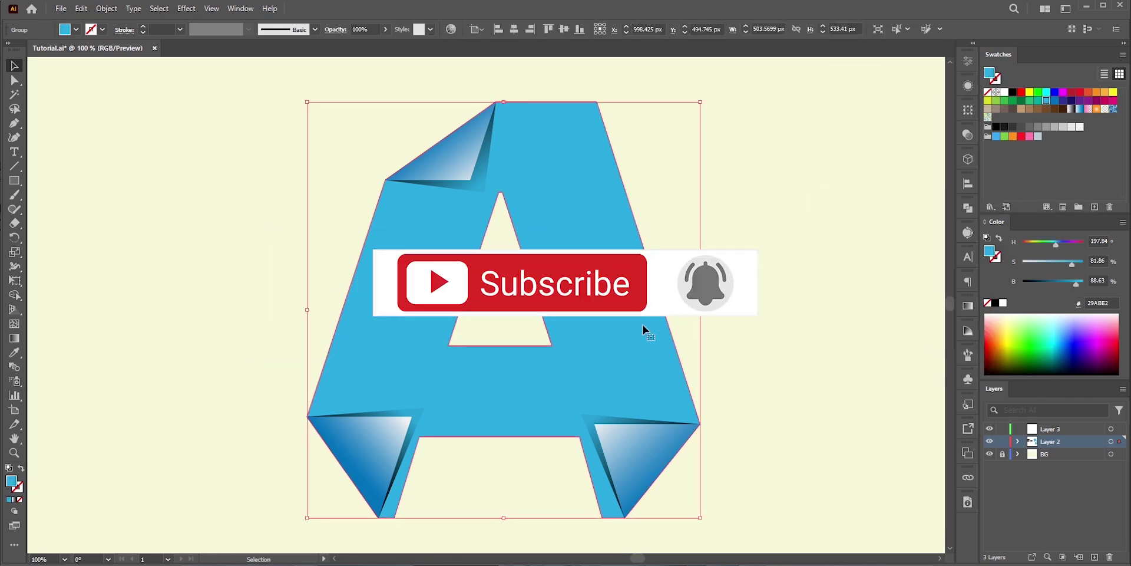